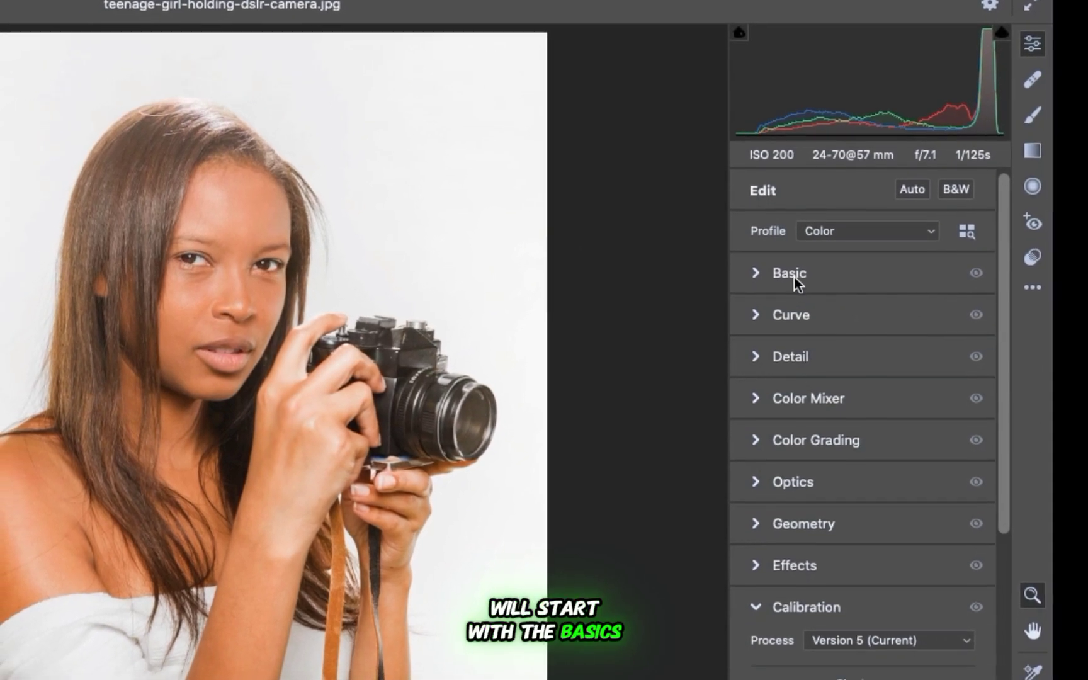
# In the Basic adjustments, set Exposure to -0.25 and Contrast to +20.
pyautogui.click(756, 274)
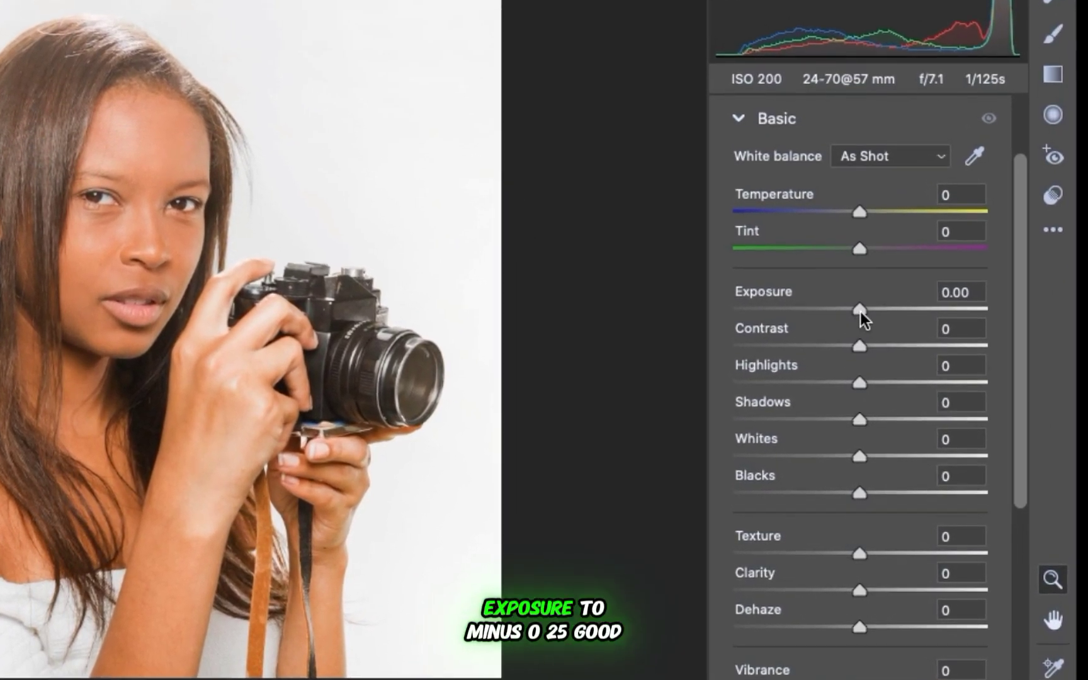
pyautogui.moveTo(860, 312)
pyautogui.mouseDown()
pyautogui.moveTo(845, 311)
pyautogui.moveTo(869, 307)
pyautogui.mouseUp()
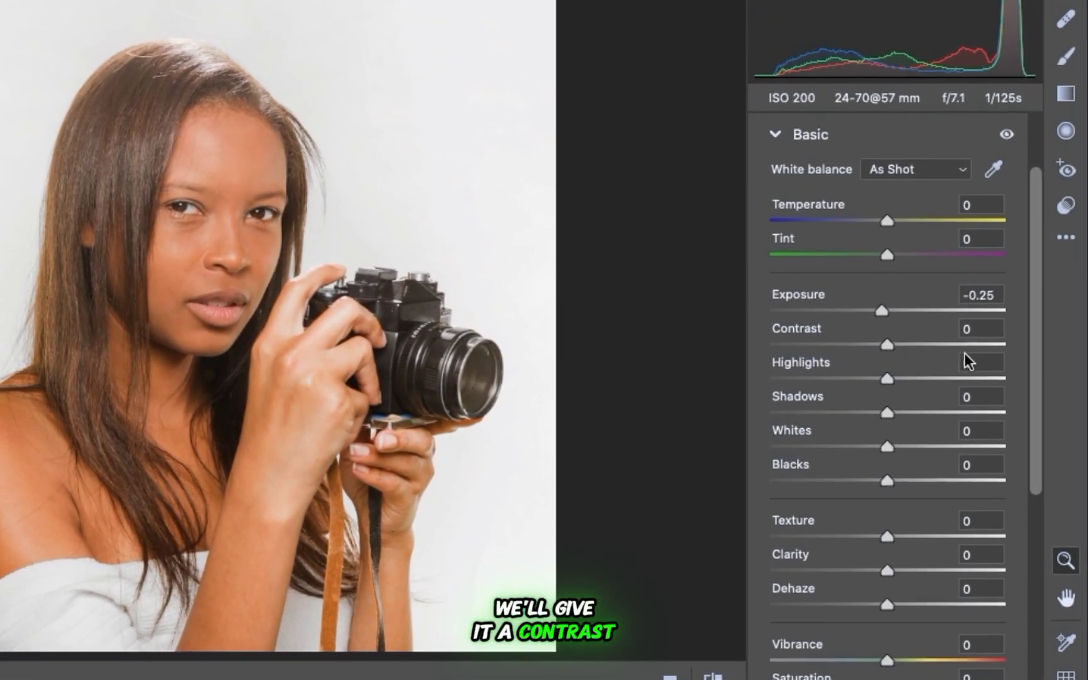
pyautogui.click(972, 328)
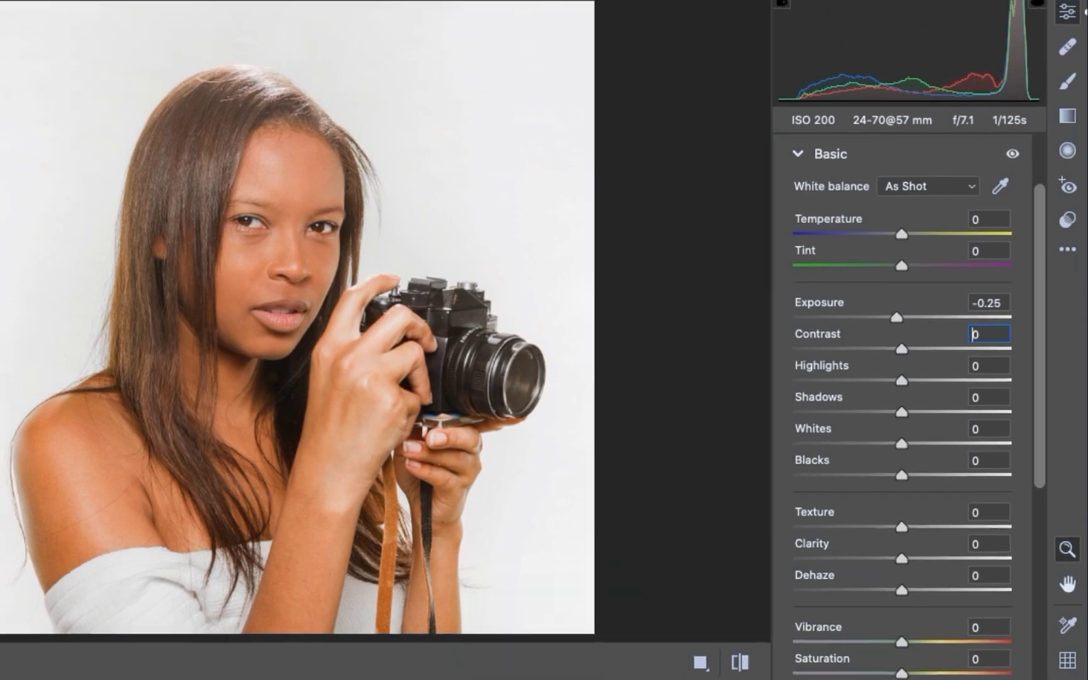
pyautogui.write('20')
pyautogui.press('Return')
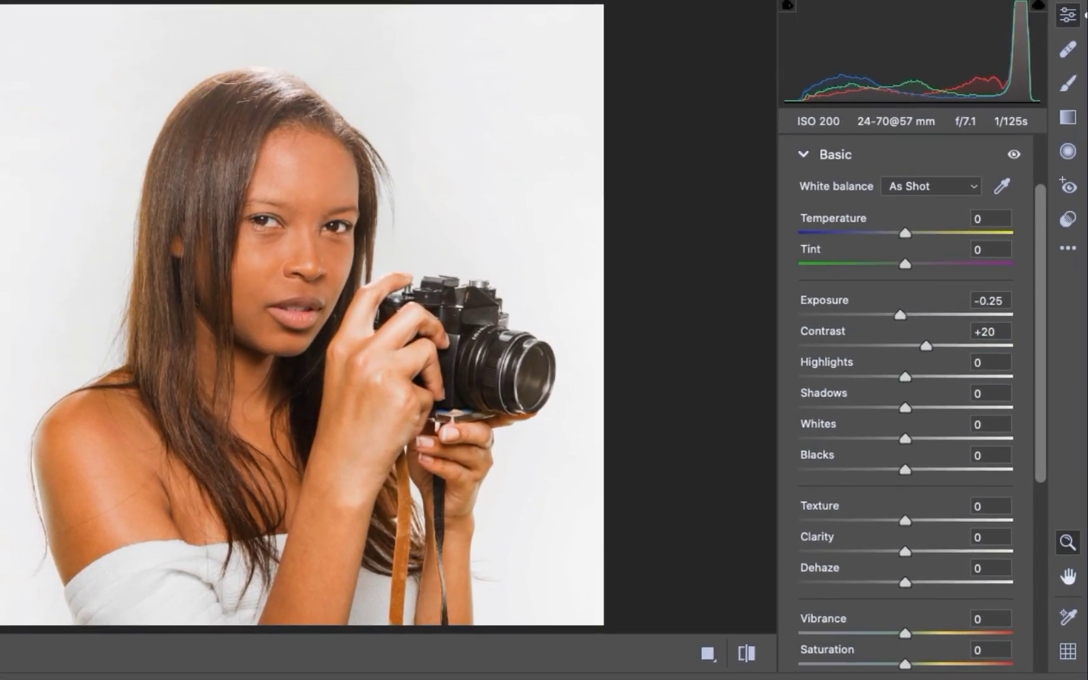
# Set Highlights to -89 and Shadows to +10 in the Basic adjustments.
pyautogui.click(980, 352)
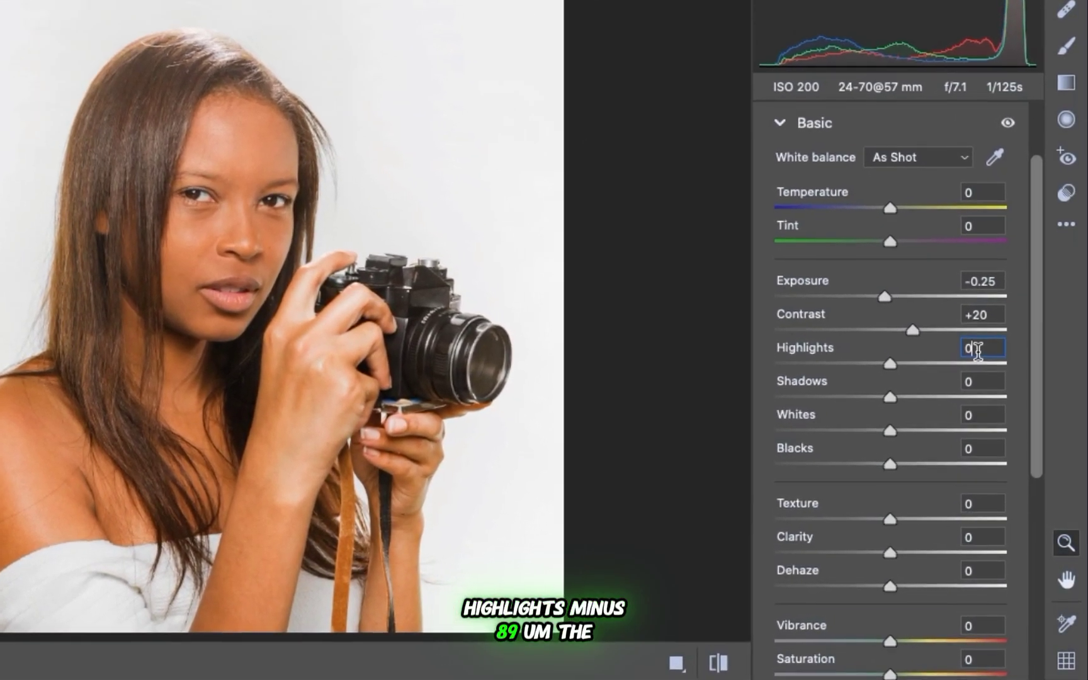
pyautogui.write('-89')
pyautogui.press('Return')
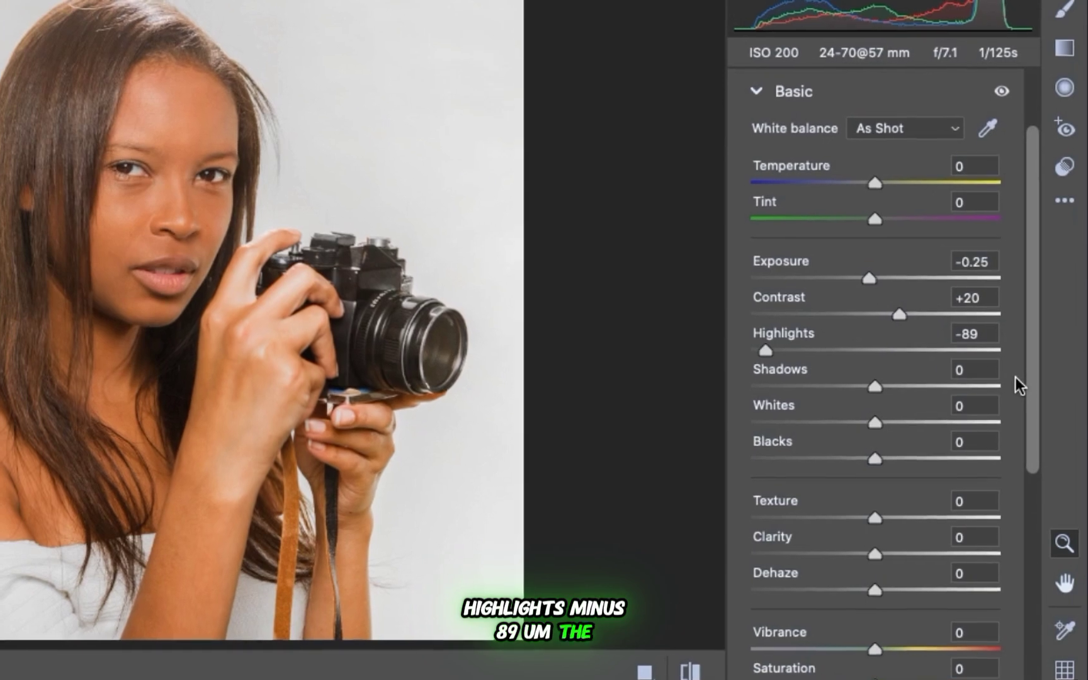
pyautogui.click(978, 376)
pyautogui.doubleClick(970, 362)
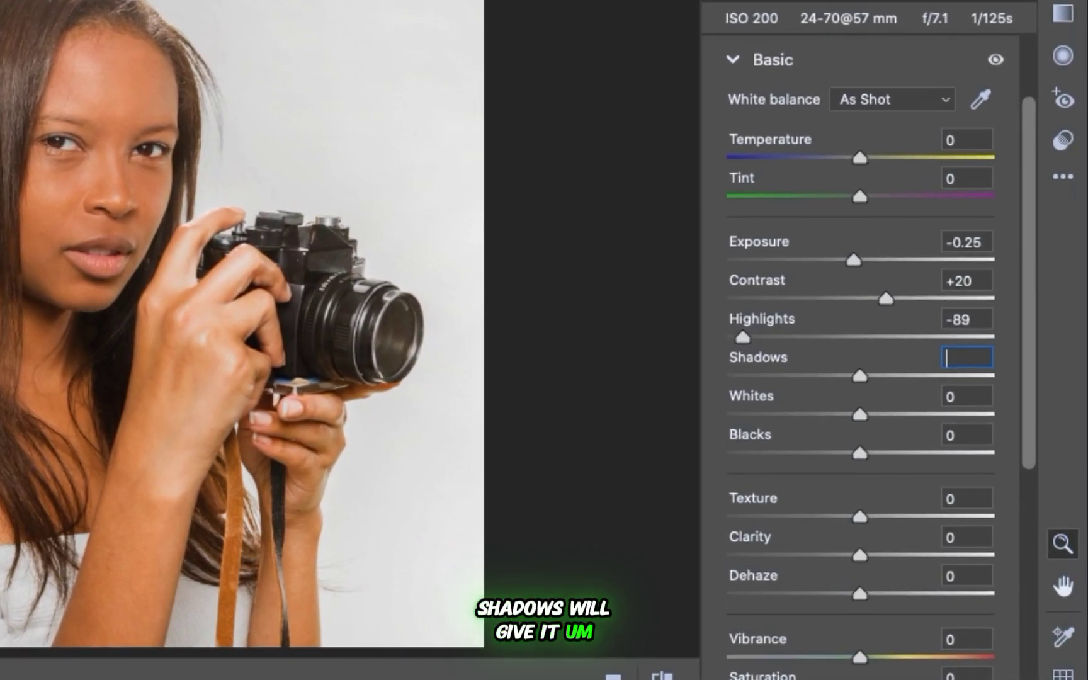
pyautogui.write('8')
pyautogui.press('Return')
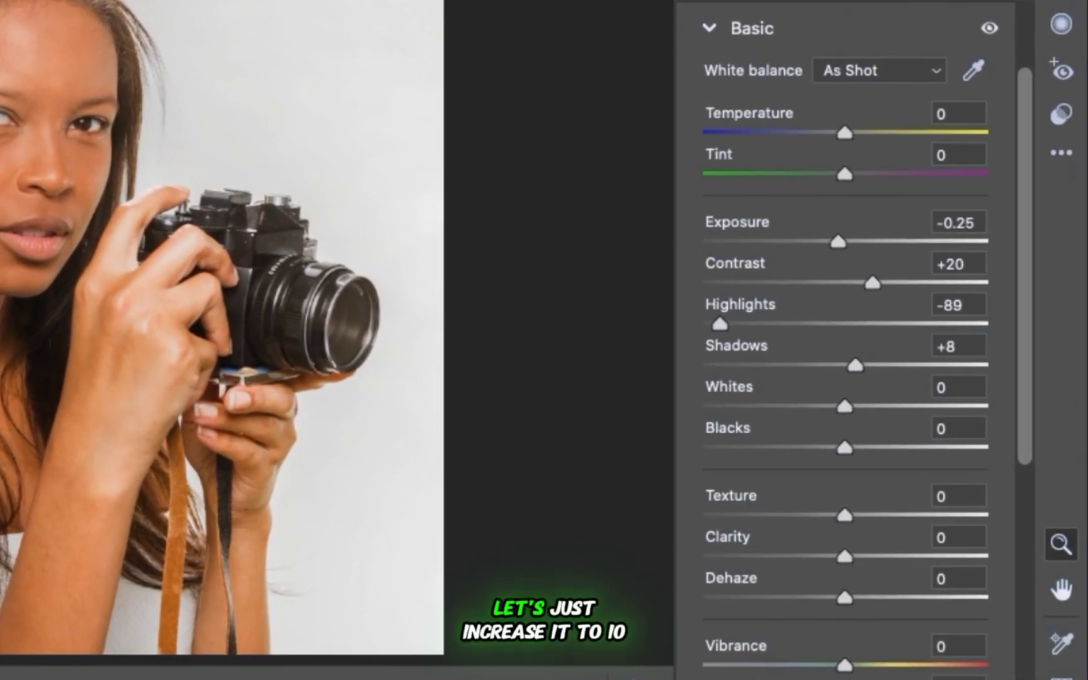
pyautogui.doubleClick(965, 337)
pyautogui.write('+')
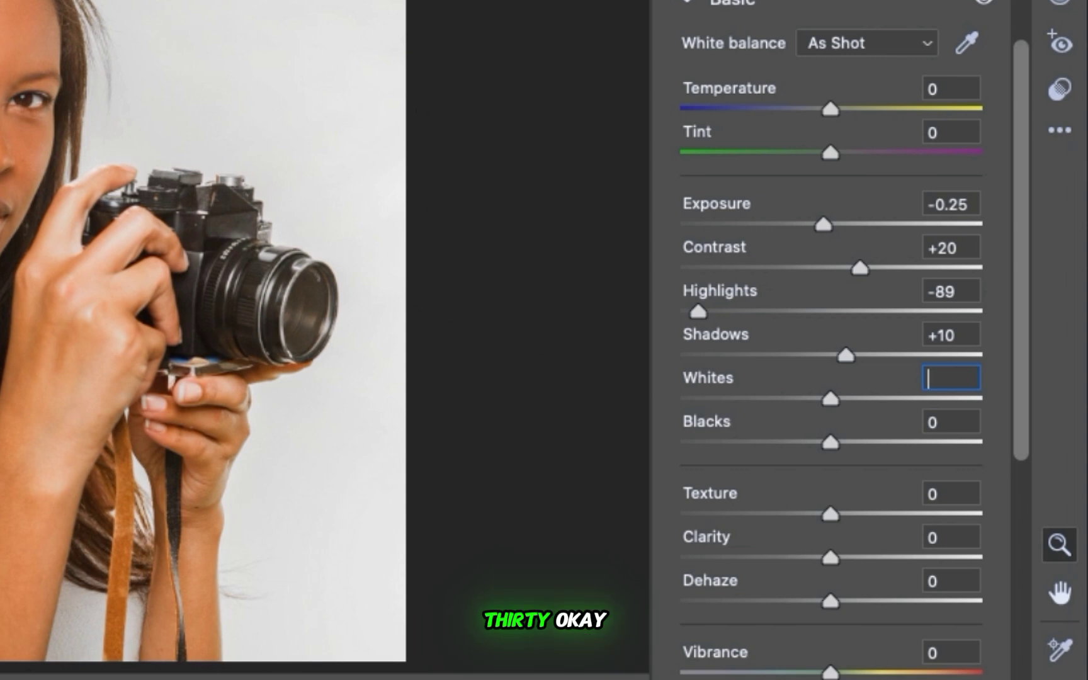
# Set Whites to -30 and Blacks to -25 in the Basic adjustments.
pyautogui.click(928, 420)
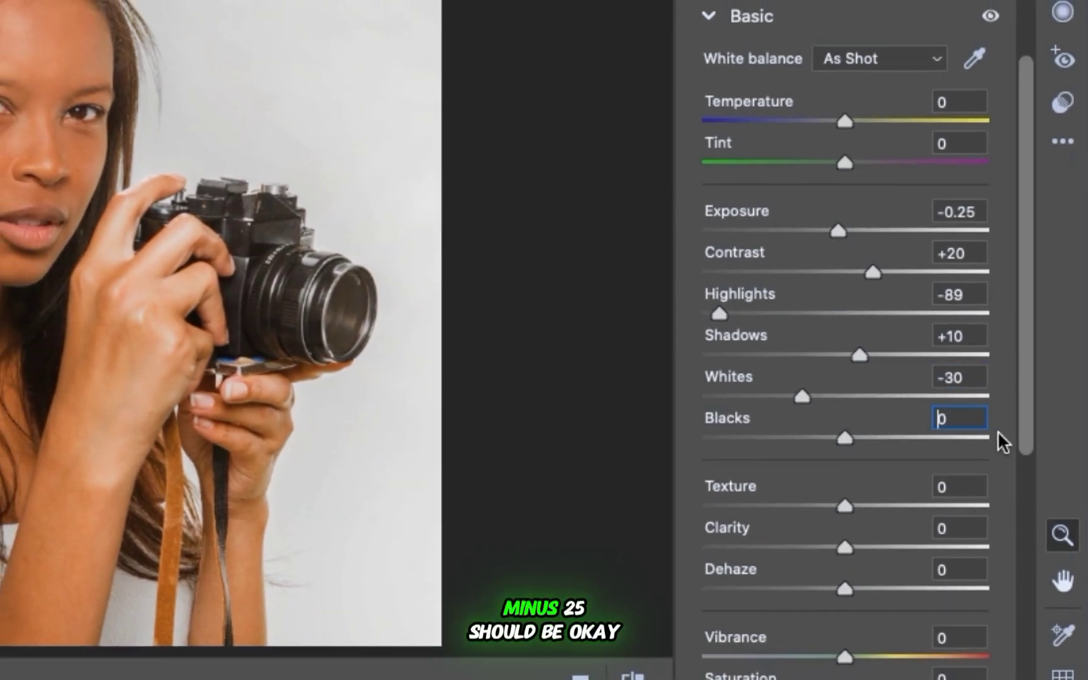
pyautogui.write('-25')
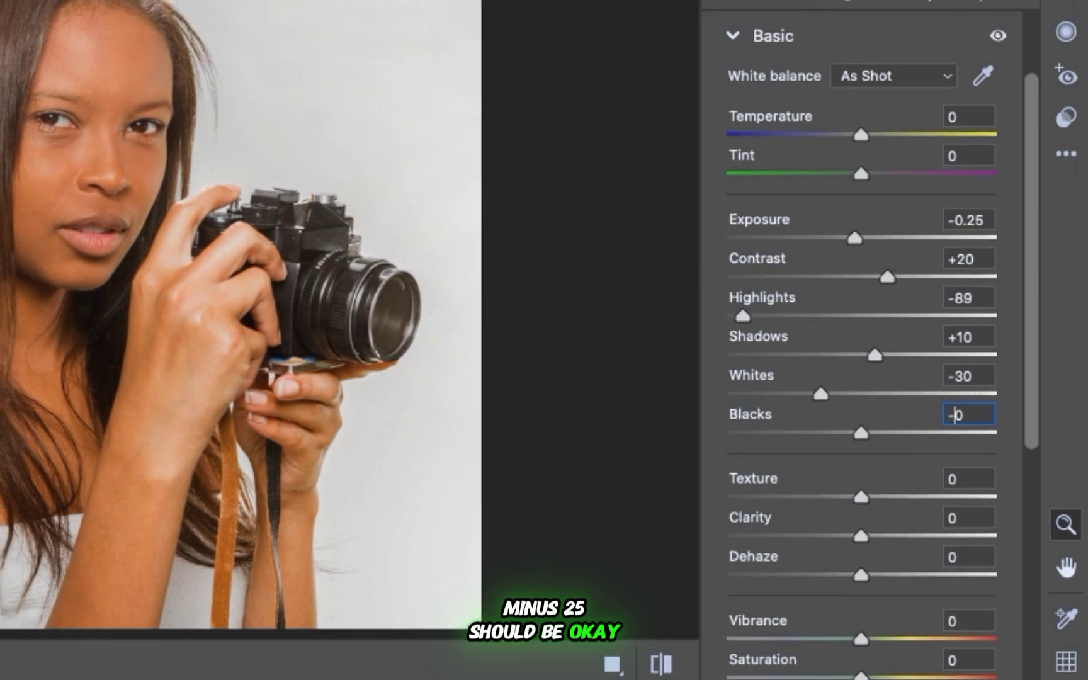
pyautogui.press('Return')
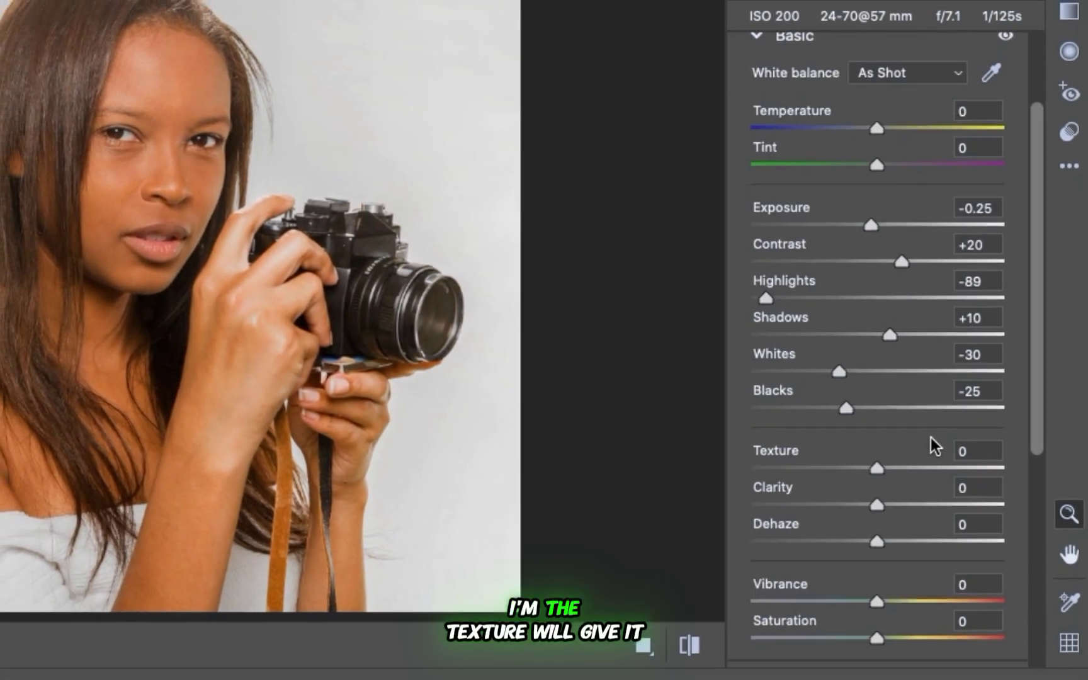
# Set Texture, Clarity and Dehaze to +10 each in the Basic adjustments.
pyautogui.click(958, 496)
pyautogui.write('10')
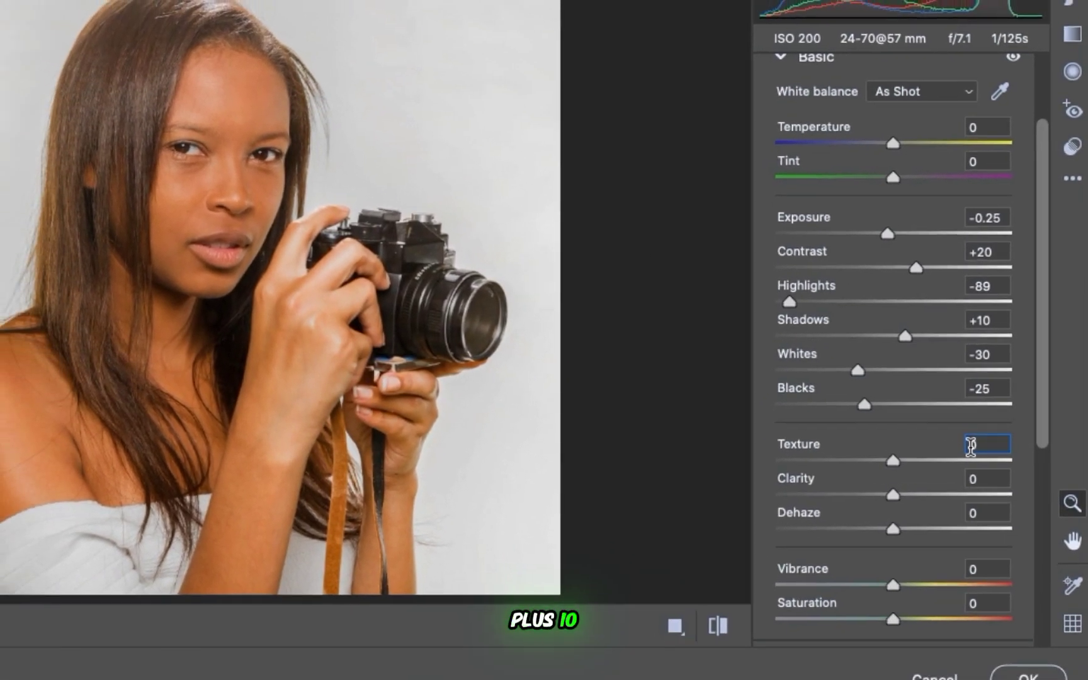
pyautogui.press('Return')
pyautogui.click(970, 481)
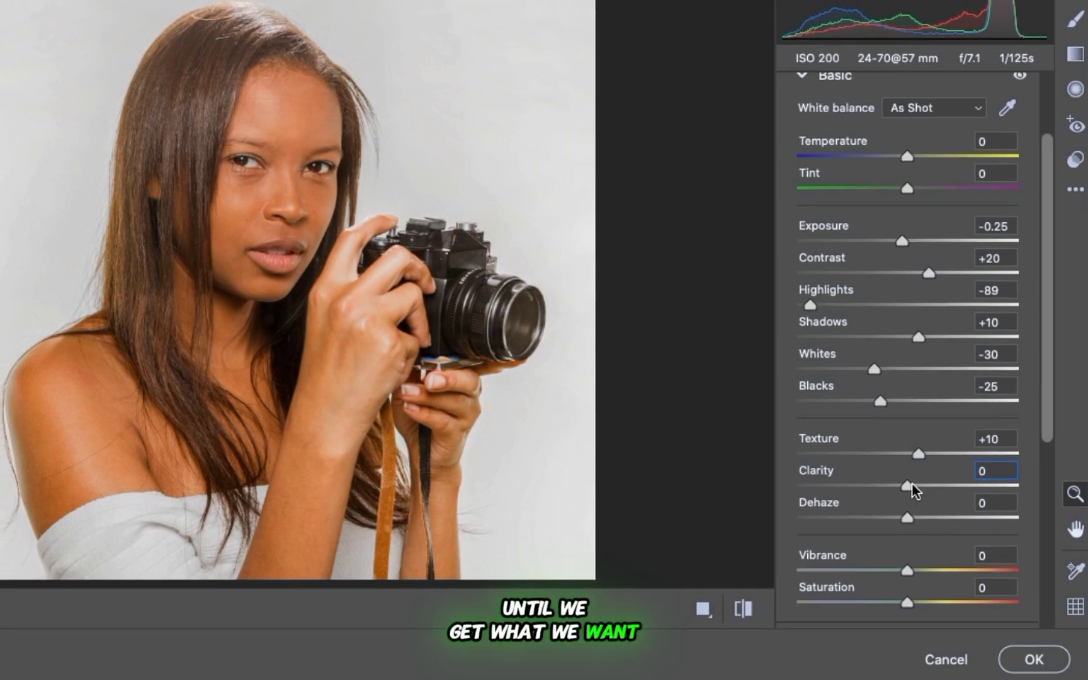
pyautogui.moveTo(909, 487); pyautogui.dragTo(917, 491)
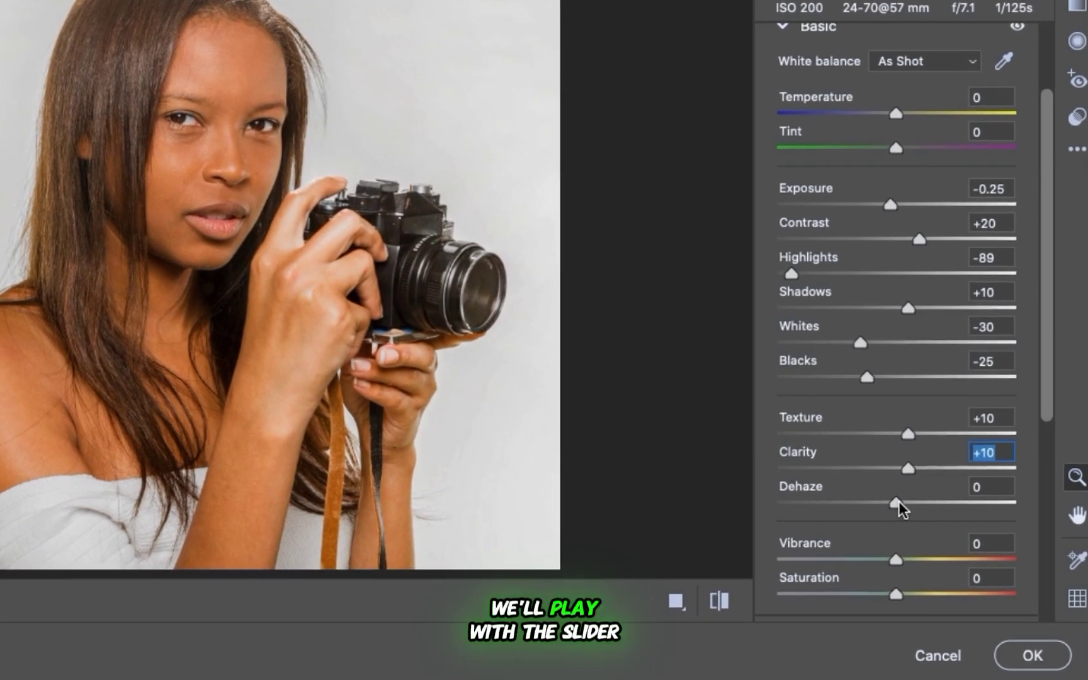
pyautogui.moveTo(898, 502); pyautogui.dragTo(898, 485)
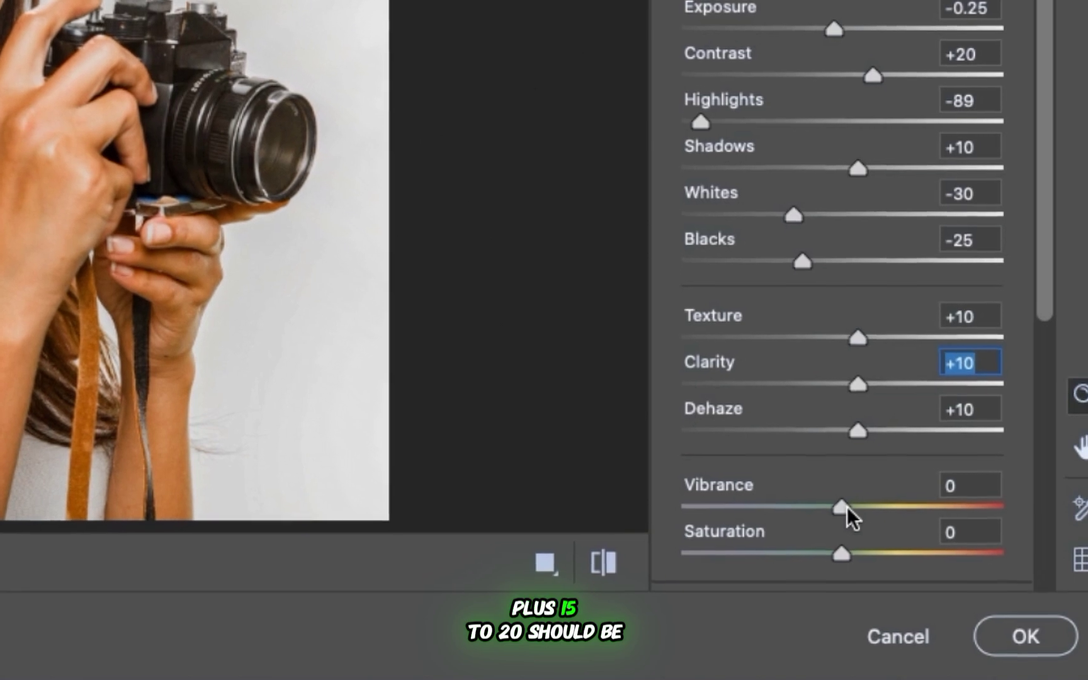
# Raise Vibrance to +20 and lower Saturation to -2.
pyautogui.moveTo(846, 507)
pyautogui.mouseDown()
pyautogui.moveTo(860, 508)
pyautogui.moveTo(863, 496)
pyautogui.mouseUp()
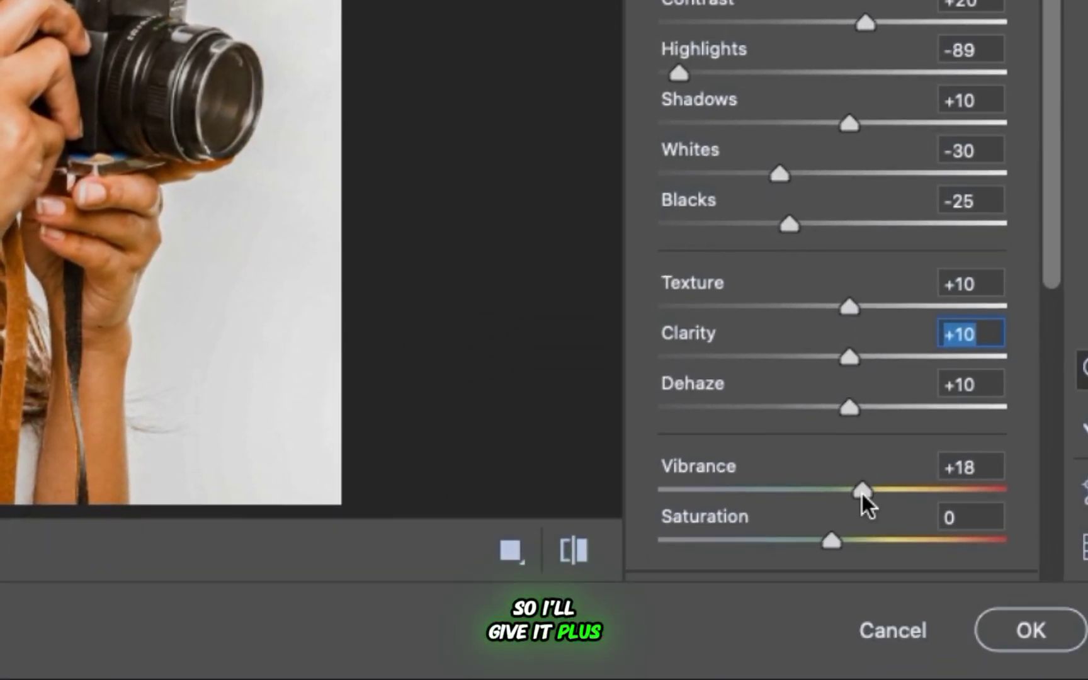
pyautogui.moveTo(862, 493); pyautogui.dragTo(870, 493)
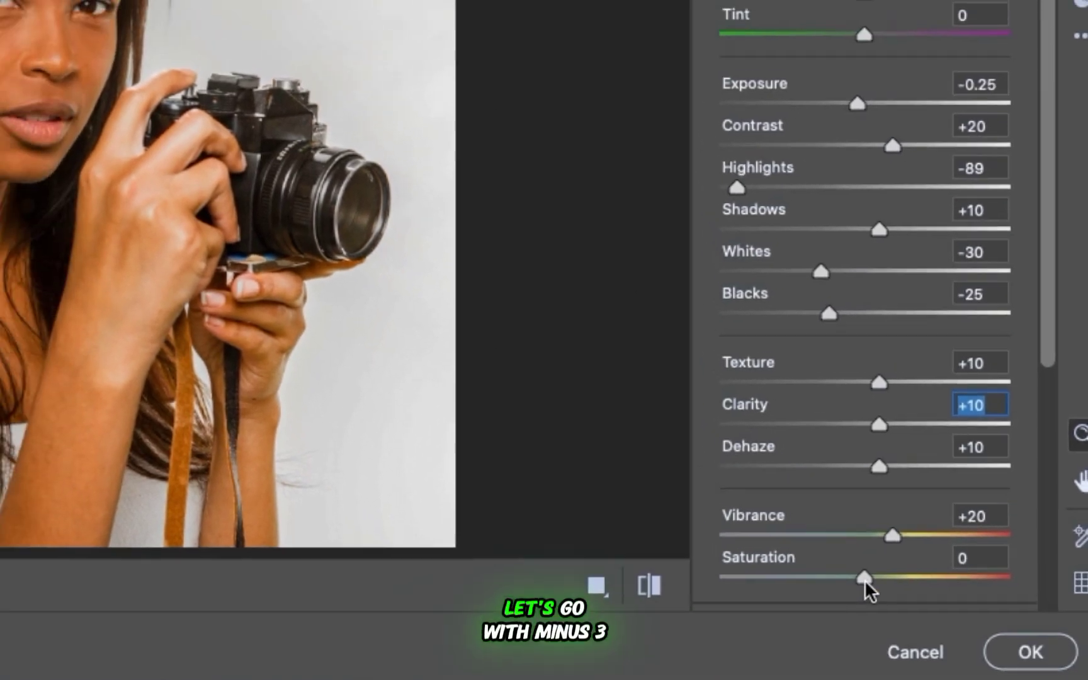
pyautogui.click(841, 553)
pyautogui.moveTo(871, 587); pyautogui.dragTo(898, 620)
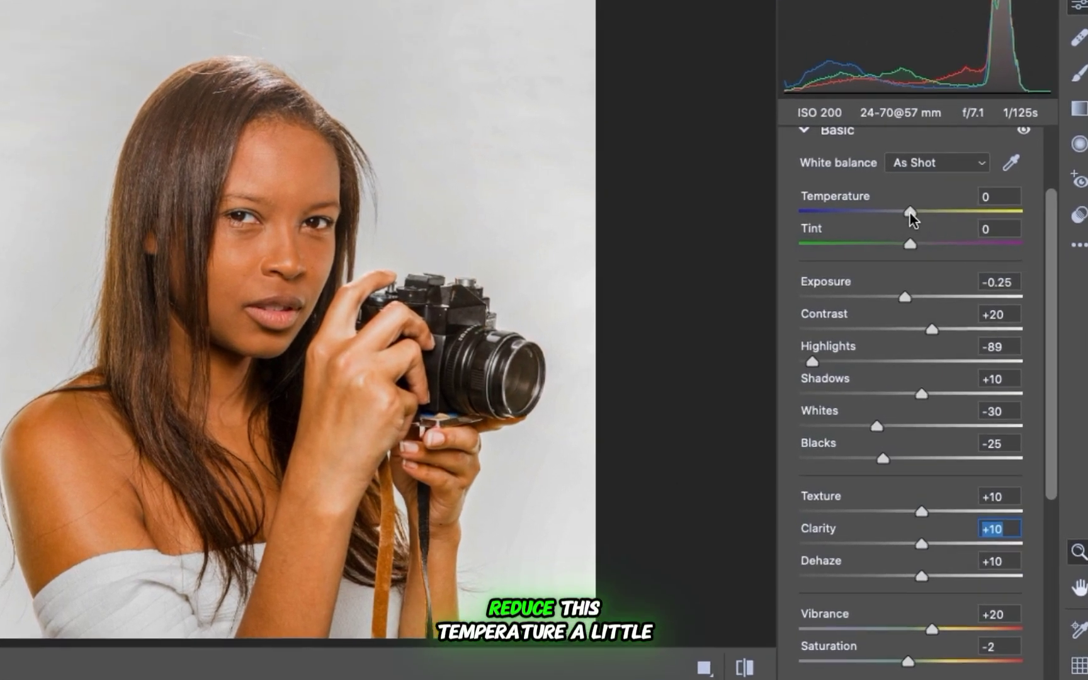
# Adjust the white balance by setting Temperature to -10 and Tint to +5.
pyautogui.moveTo(909, 211); pyautogui.dragTo(910, 212)
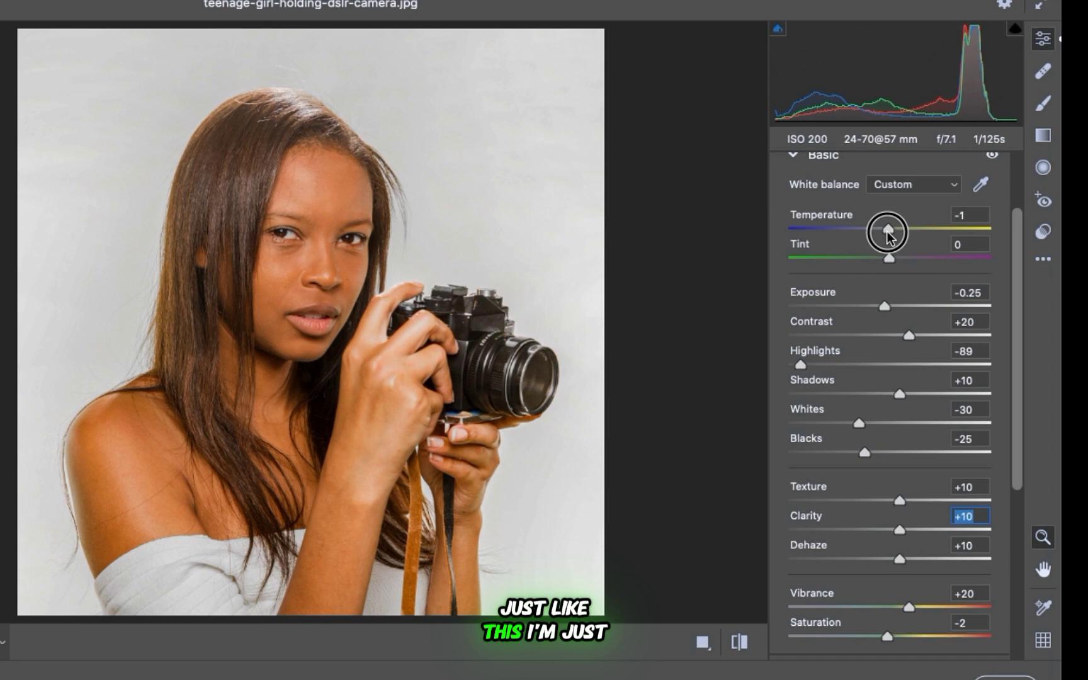
pyautogui.moveTo(888, 236); pyautogui.dragTo(874, 243)
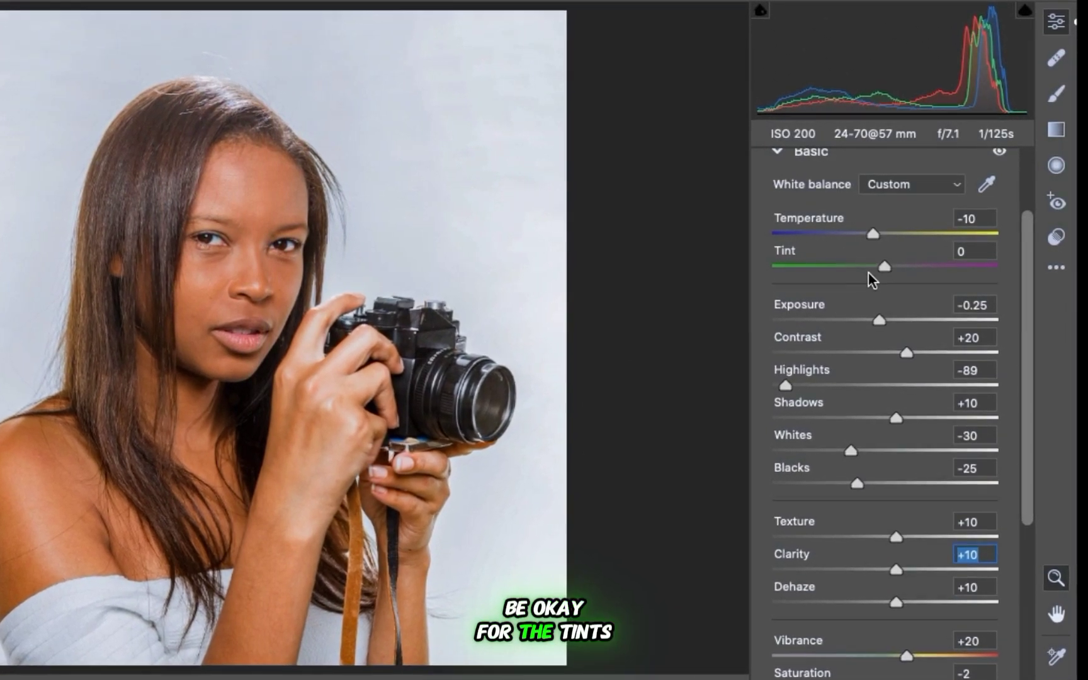
pyautogui.moveTo(888, 269); pyautogui.dragTo(893, 276)
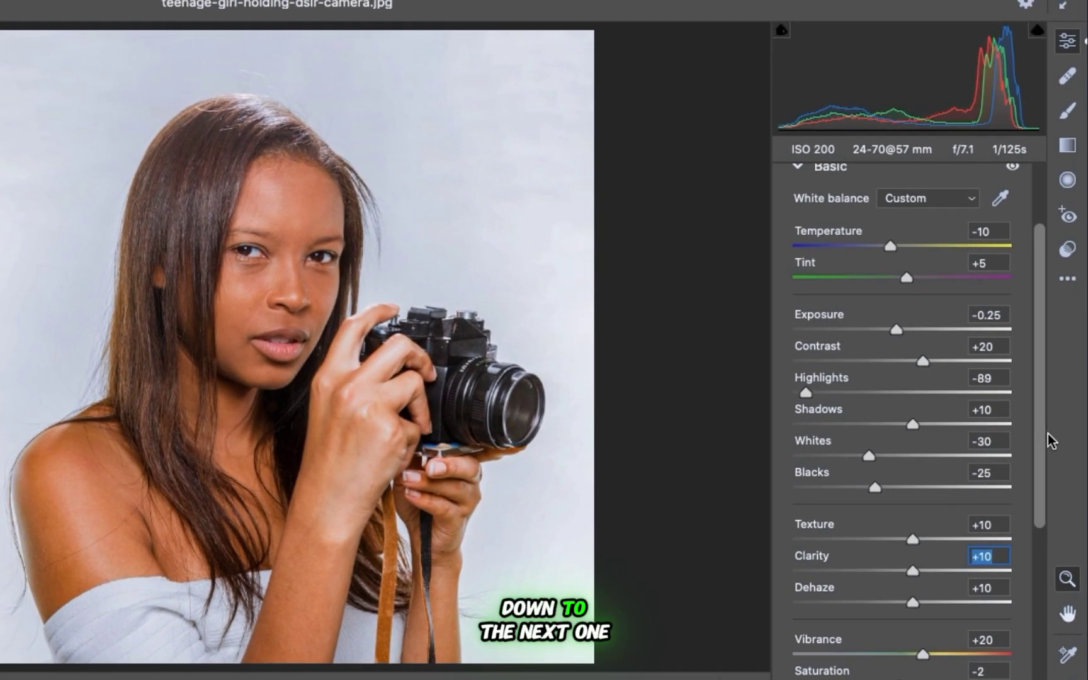
# Add midtone, shadow and highlight points to the point curve, pulling the highlight point down to about input 219, output 212, and fine-tuning the shadows.
pyautogui.moveTo(1043, 434); pyautogui.dragTo(1042, 601)
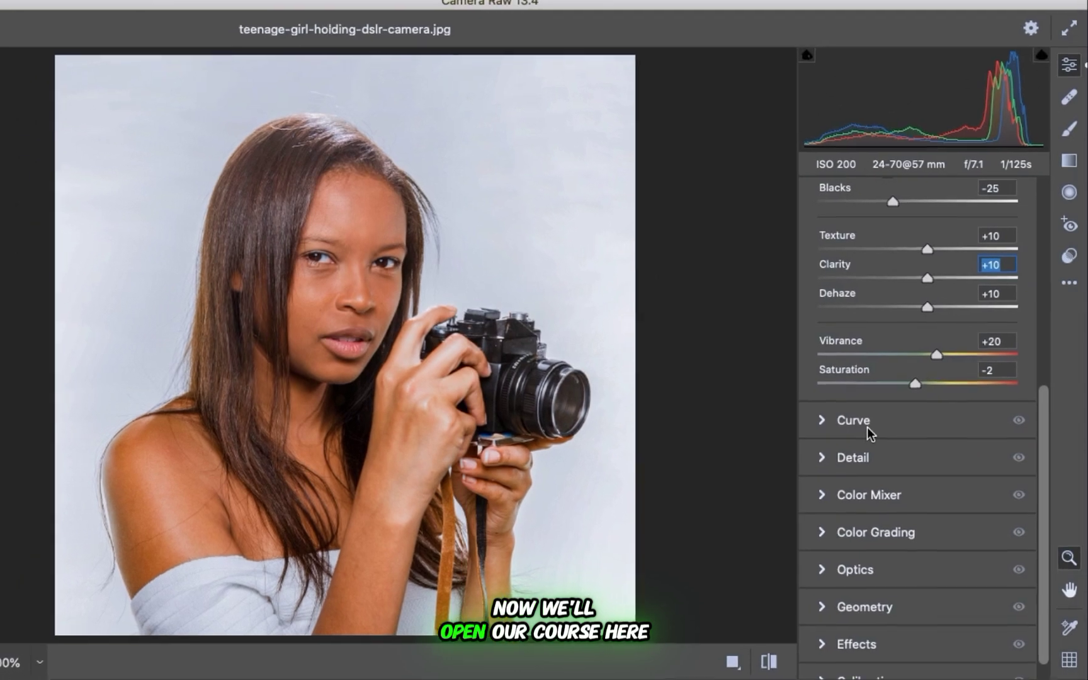
pyautogui.click(834, 421)
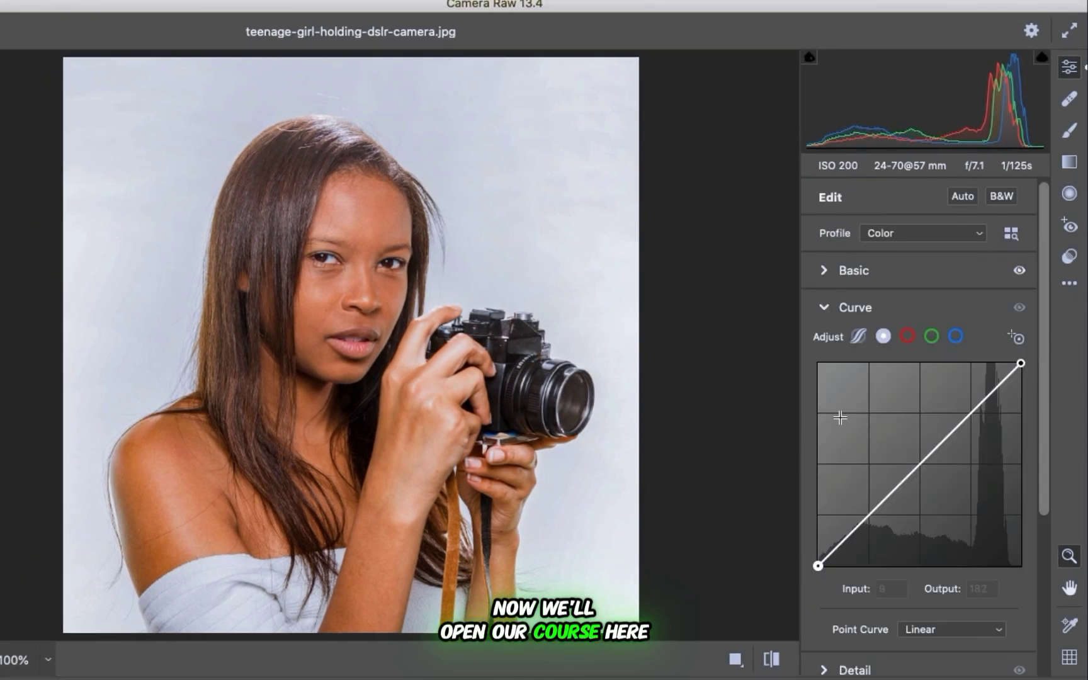
pyautogui.click(923, 463)
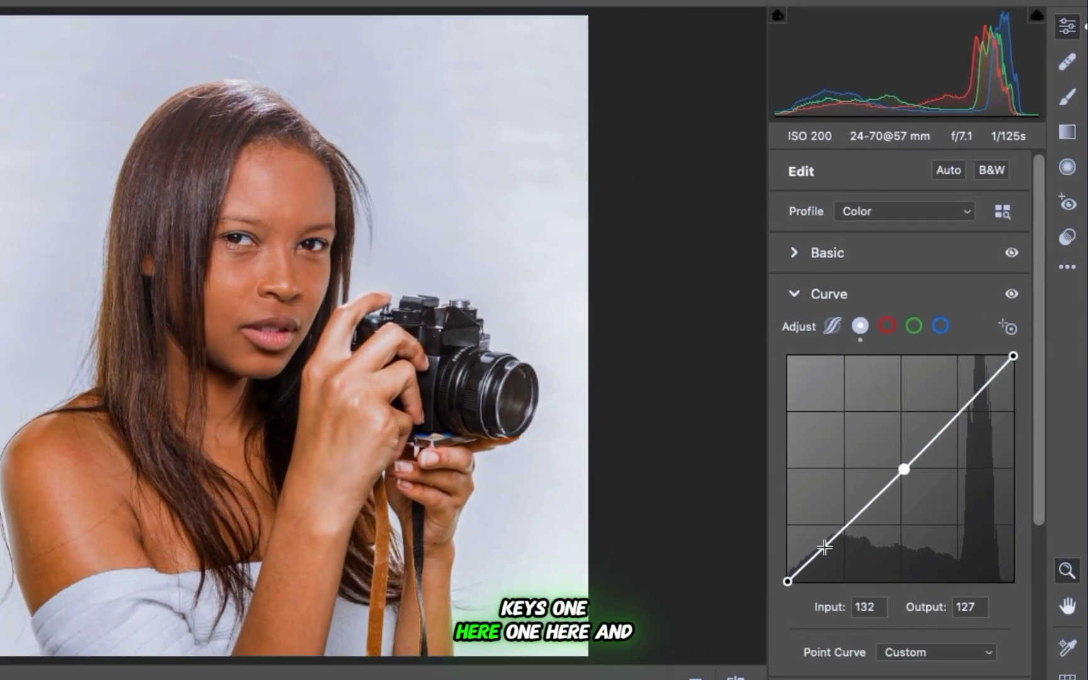
pyautogui.click(850, 537)
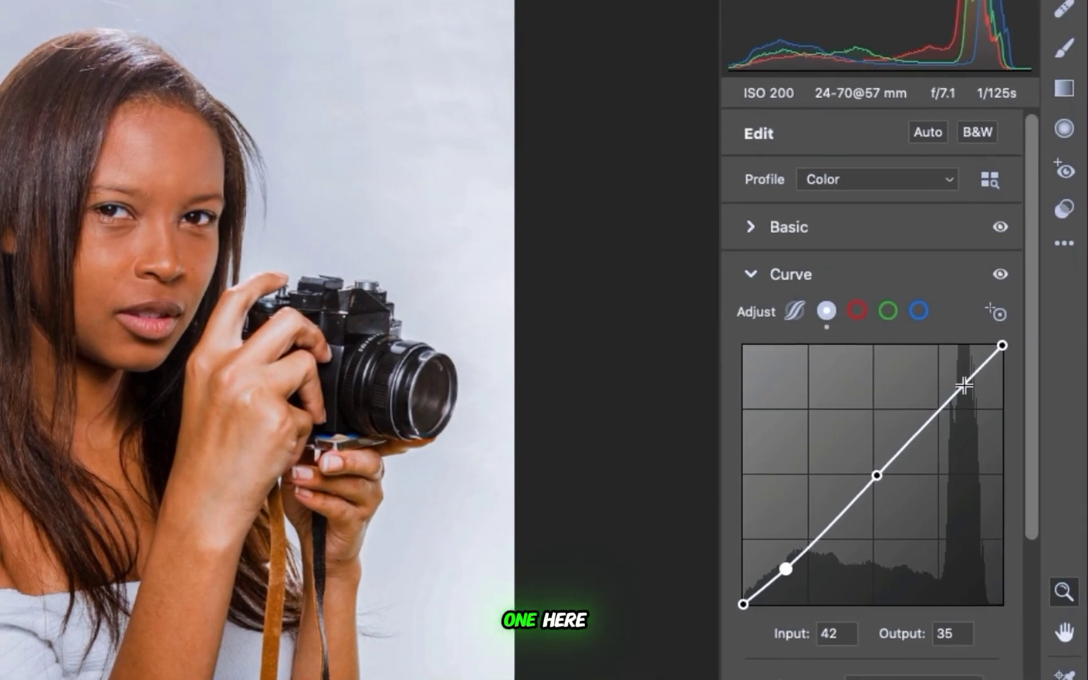
pyautogui.click(976, 392)
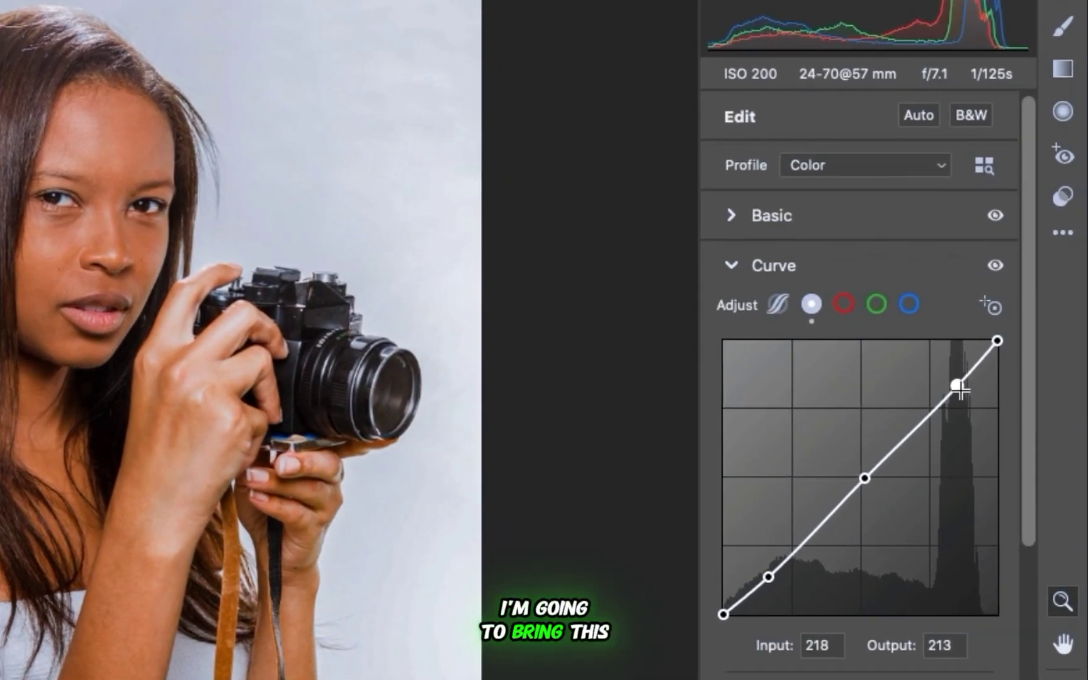
pyautogui.moveTo(956, 385); pyautogui.dragTo(957, 386)
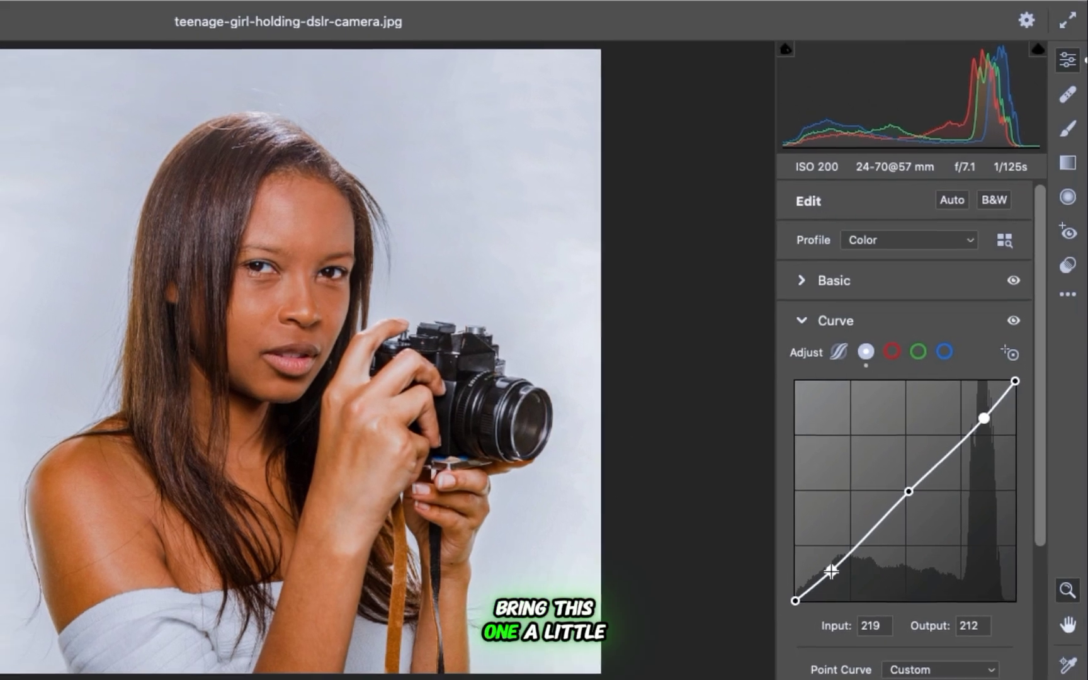
pyautogui.moveTo(830, 570); pyautogui.dragTo(831, 574)
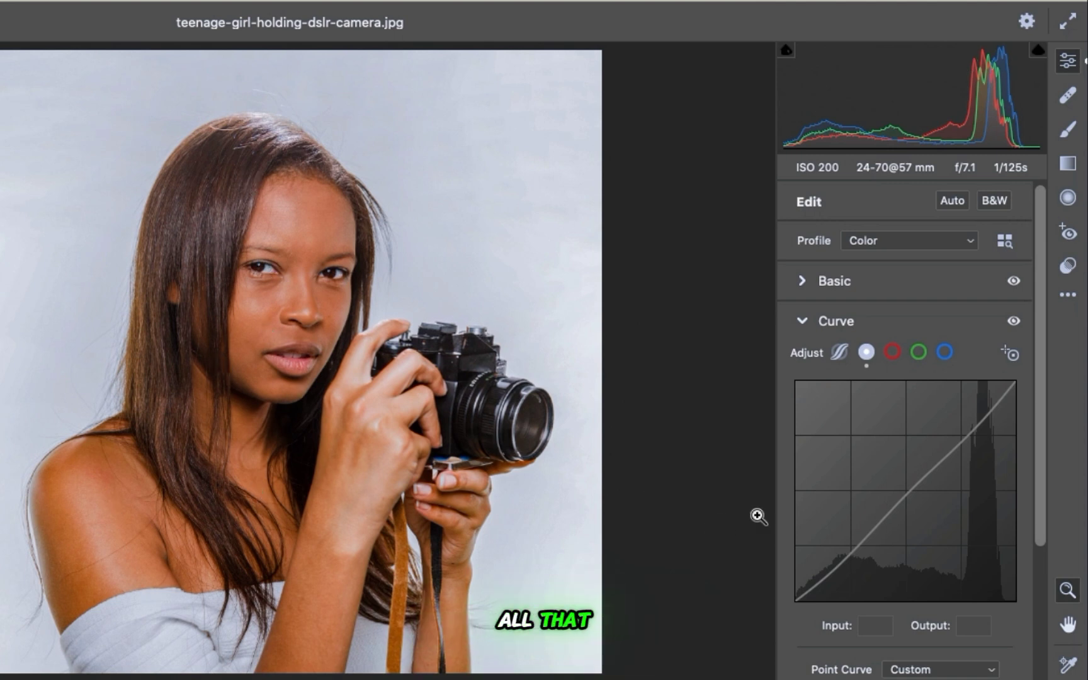
pyautogui.click(803, 321)
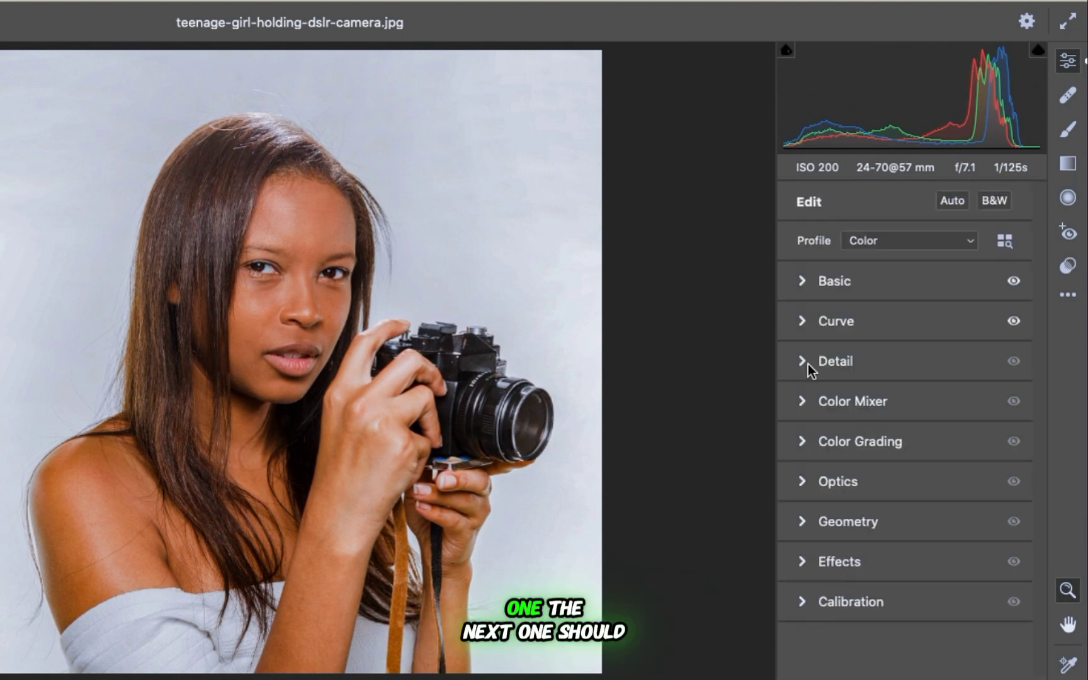
# In the Detail adjustments, set Sharpening to 20 and both Noise Reduction and Color Noise Reduction to 2.
pyautogui.click(803, 362)
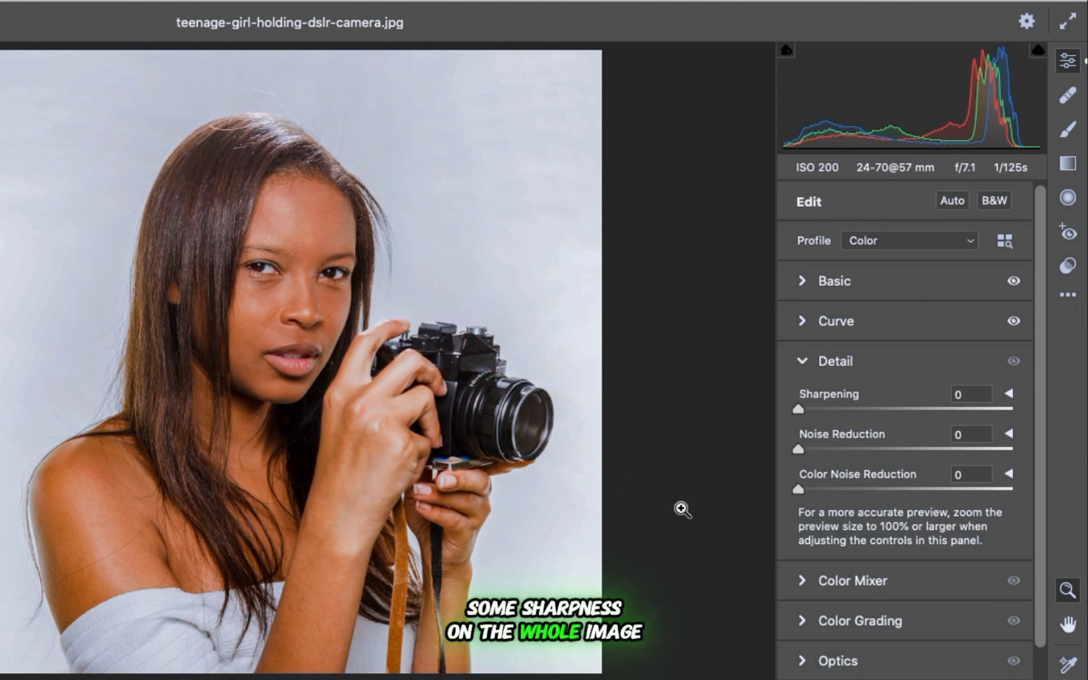
pyautogui.moveTo(799, 411); pyautogui.dragTo(812, 416)
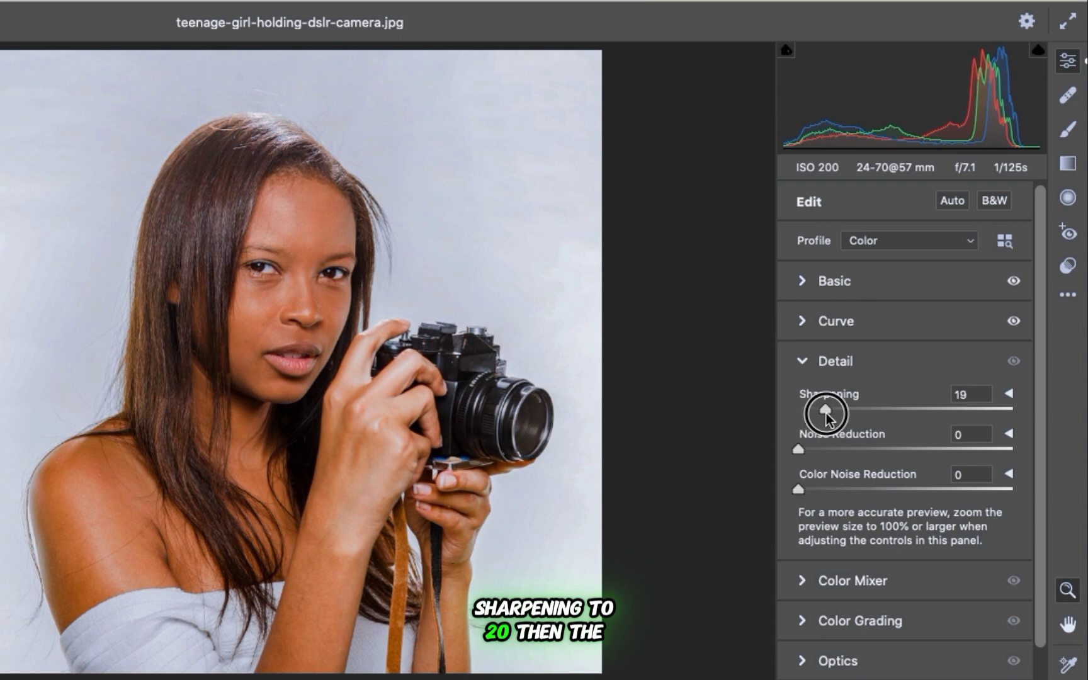
pyautogui.click(297, 250)
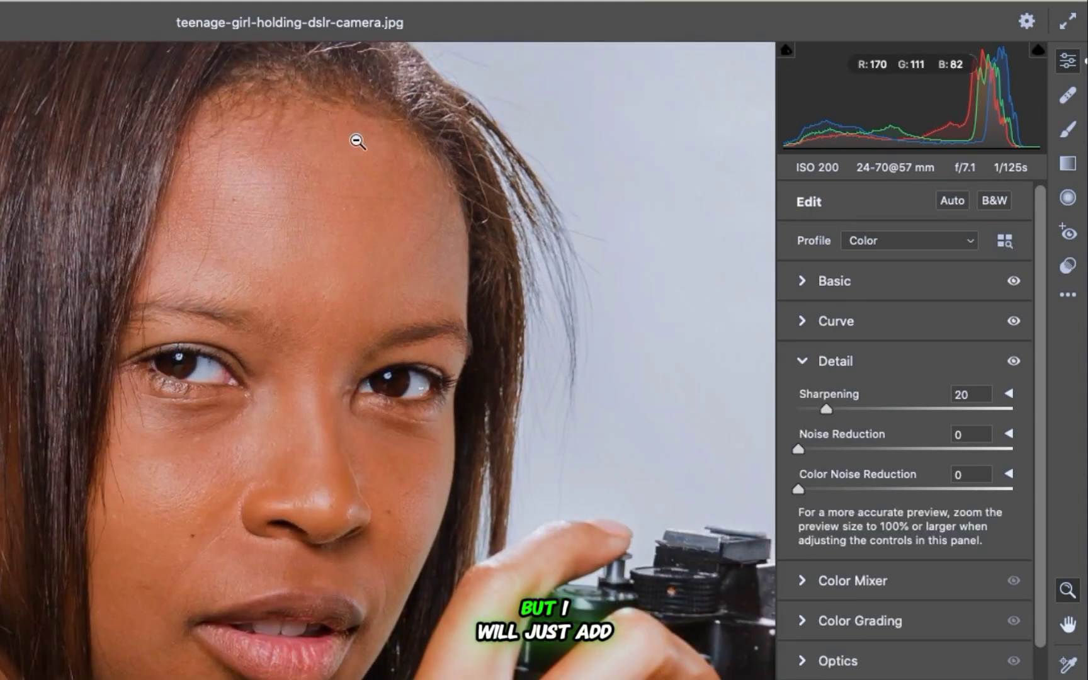
pyautogui.moveTo(797, 448); pyautogui.dragTo(804, 489)
pyautogui.click(798, 489)
pyautogui.rightClick(350, 291)
pyautogui.click(369, 306)
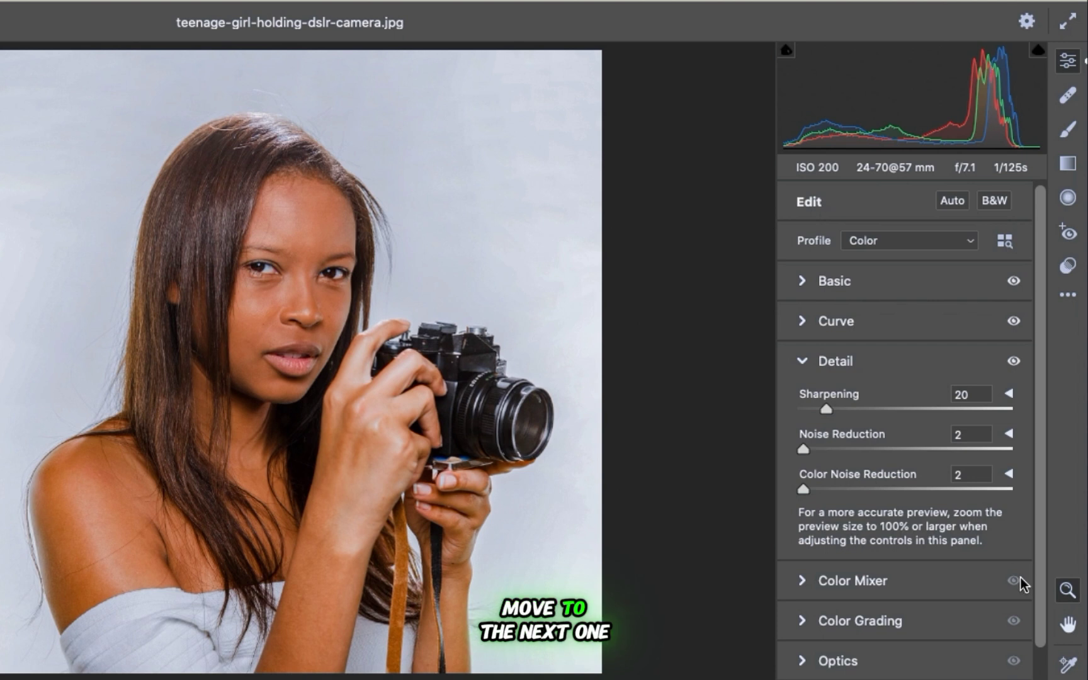
# In the Color Mixer's HSL saturation settings, raise Oranges to +8 and Blues to +40.
pyautogui.click(838, 363)
pyautogui.click(844, 403)
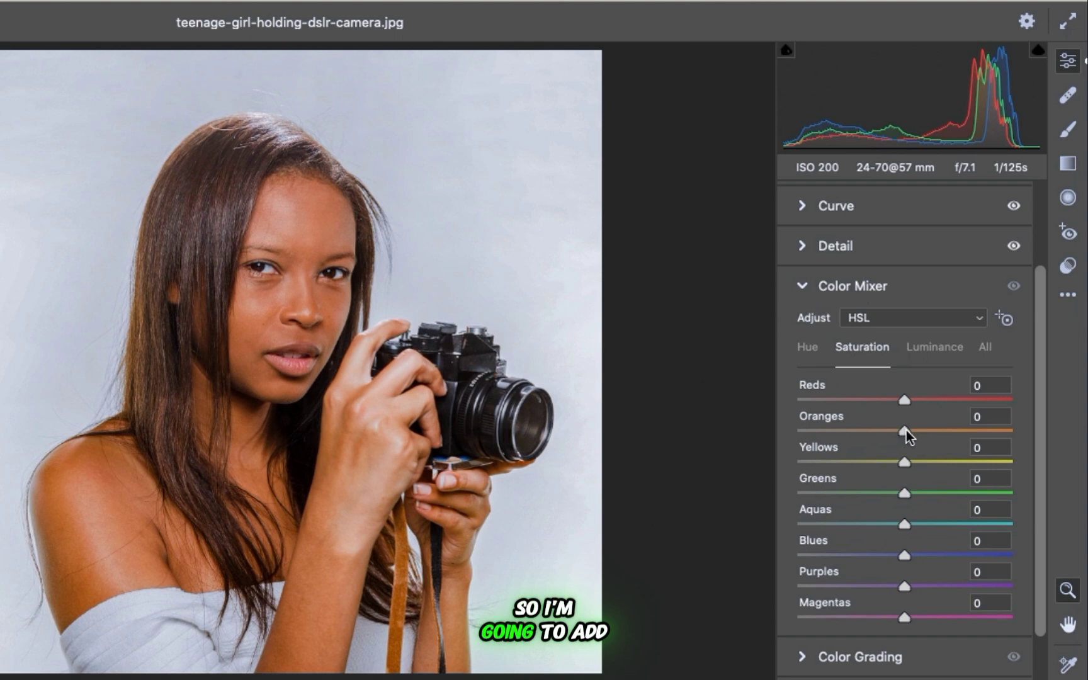
pyautogui.click(906, 556)
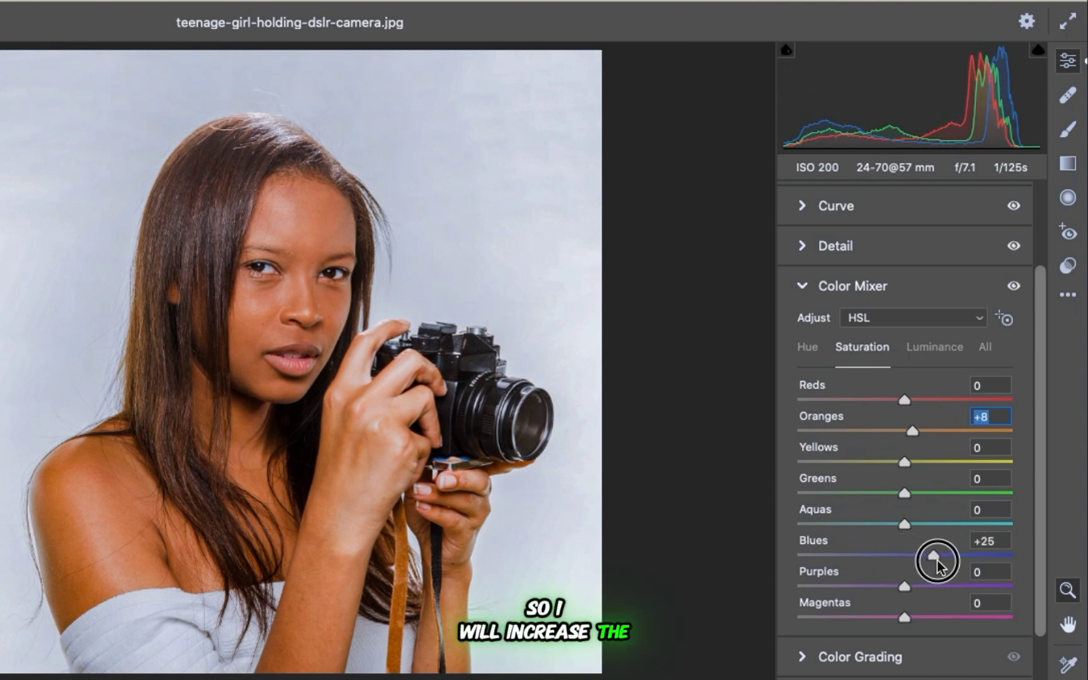
pyautogui.moveTo(936, 562); pyautogui.dragTo(942, 565)
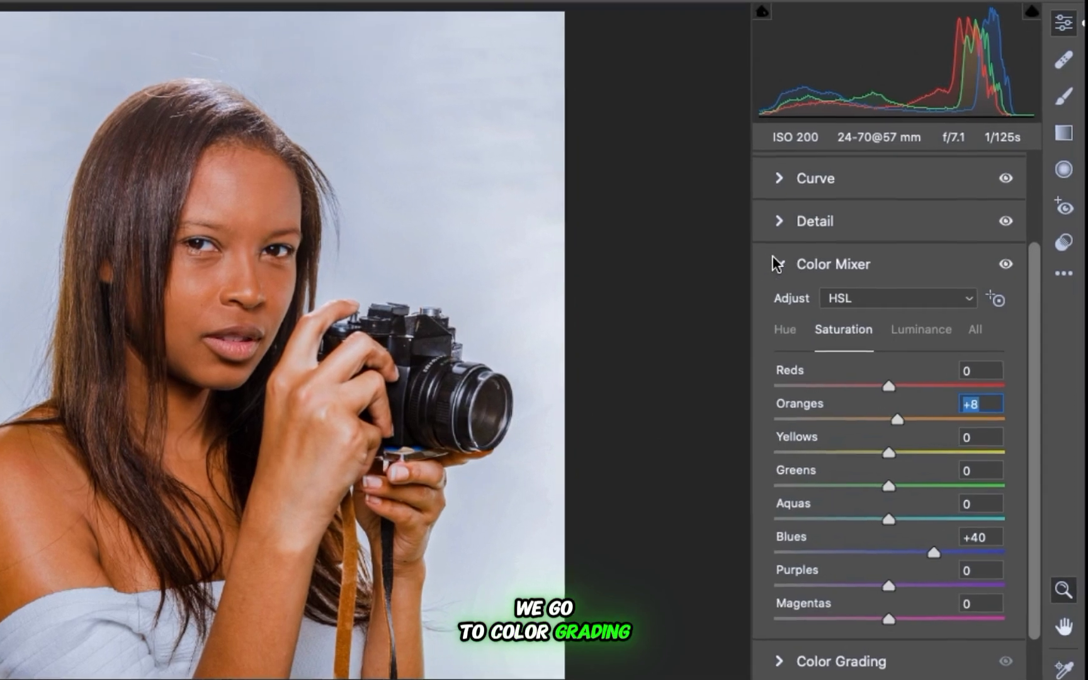
# In the Color Grading adjustments, tint the midtones slightly toward orange.
pyautogui.click(800, 284)
pyautogui.click(801, 326)
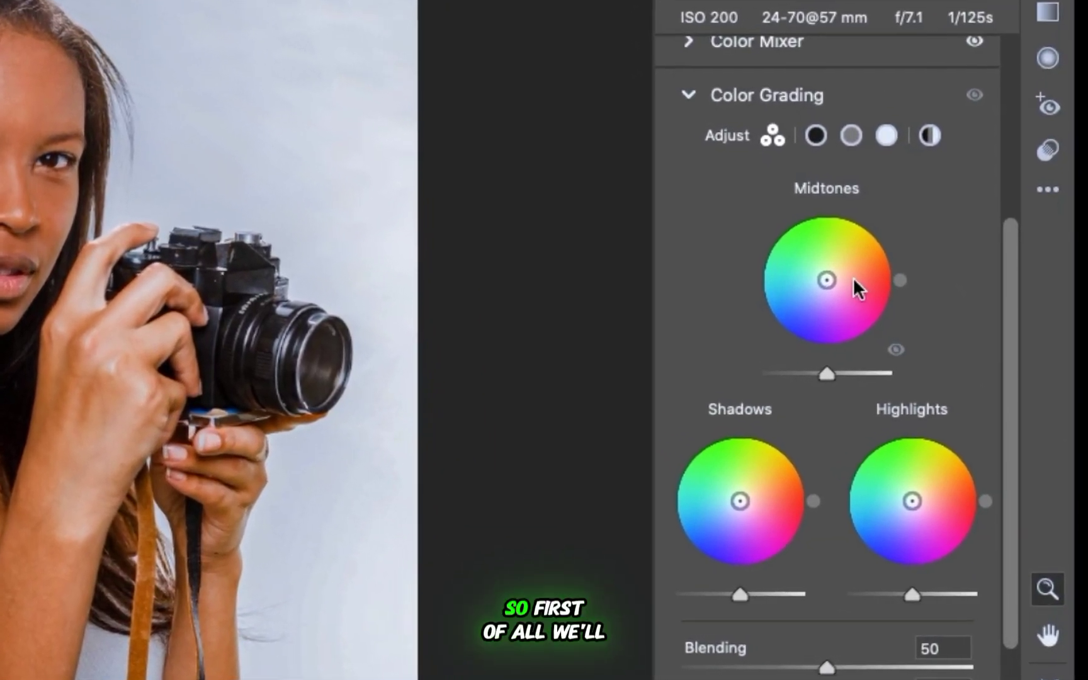
pyautogui.moveTo(814, 265); pyautogui.dragTo(814, 255)
pyautogui.moveTo(869, 214); pyautogui.dragTo(907, 248)
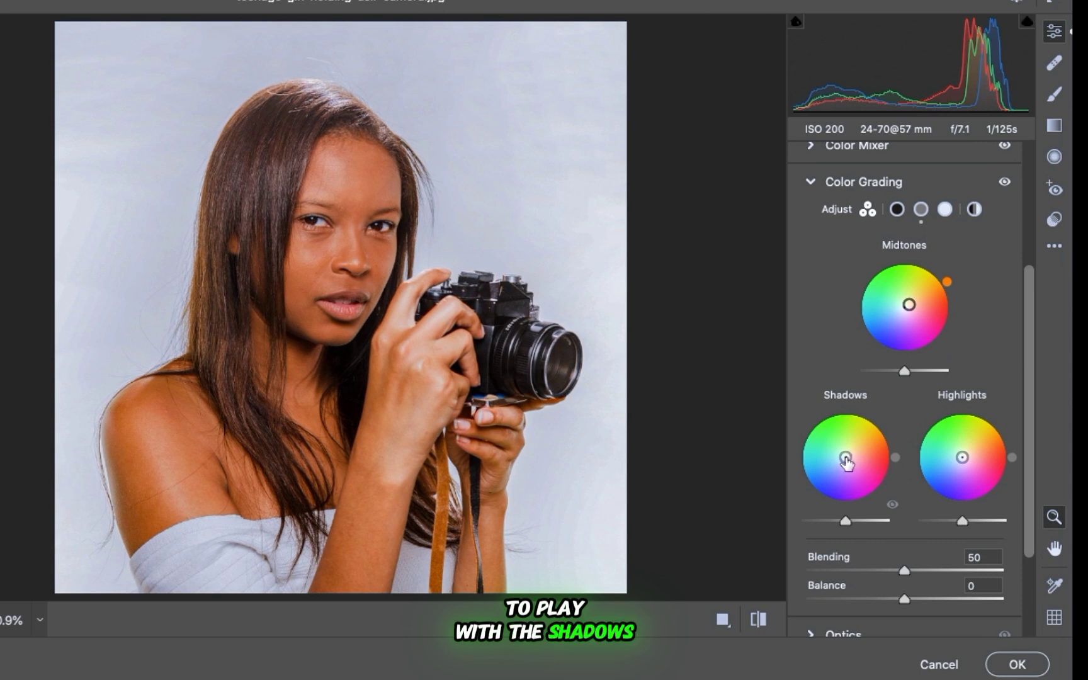
# Tint the shadows blue with hue 220 and saturation 14, and shift the highlights slightly toward blue.
pyautogui.moveTo(846, 458); pyautogui.dragTo(839, 461)
pyautogui.moveTo(962, 457); pyautogui.dragTo(957, 462)
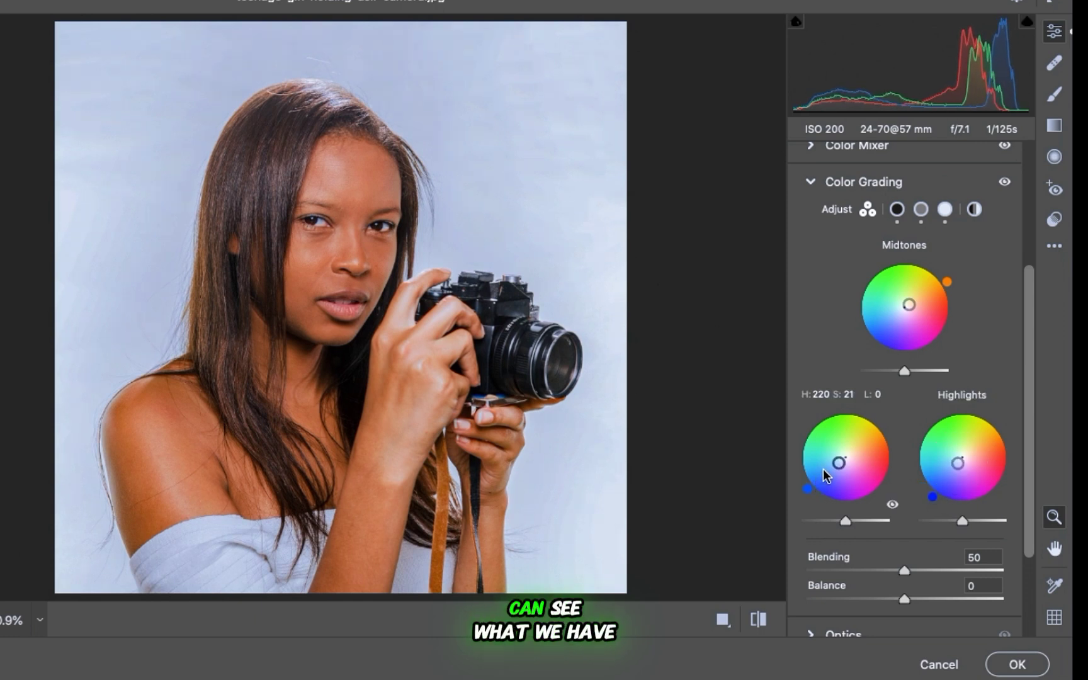
pyautogui.moveTo(839, 462); pyautogui.dragTo(840, 461)
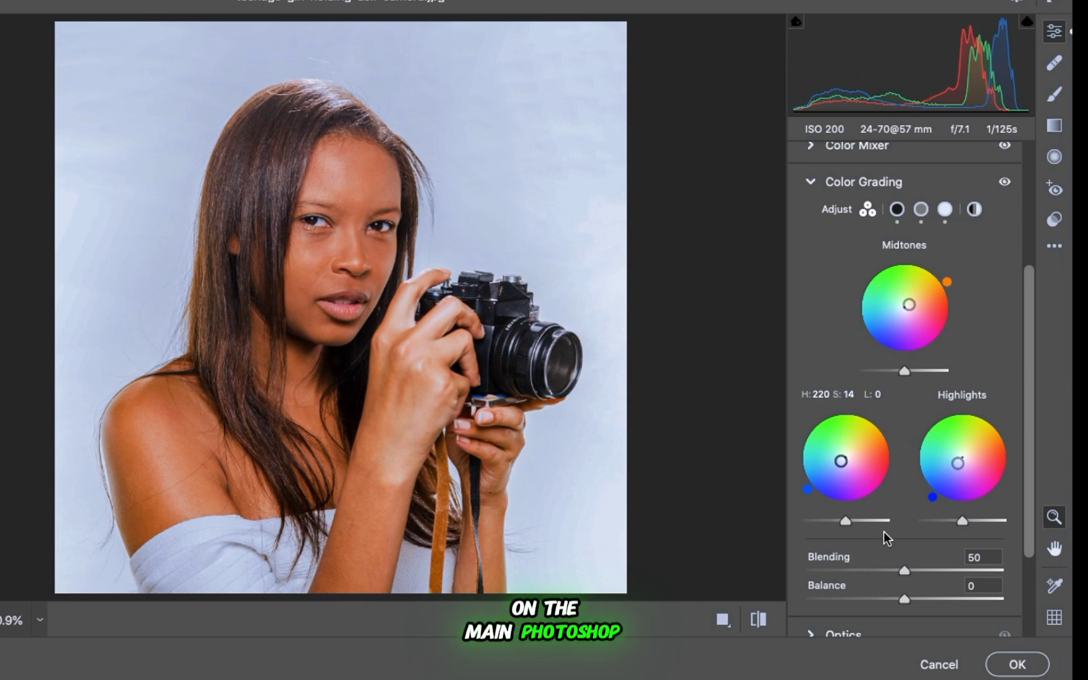
# Compare the portrait side by side before and after the edits, and apply the Camera Raw adjustments to the layer.
pyautogui.click(723, 620)
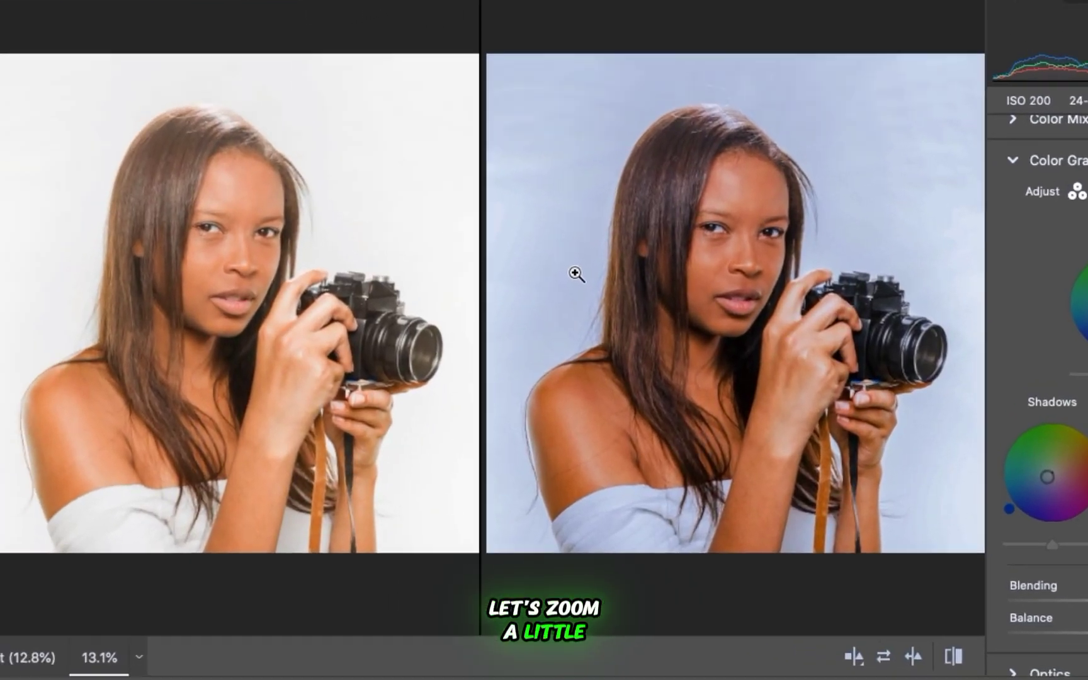
pyautogui.scroll(2, 576, 274)
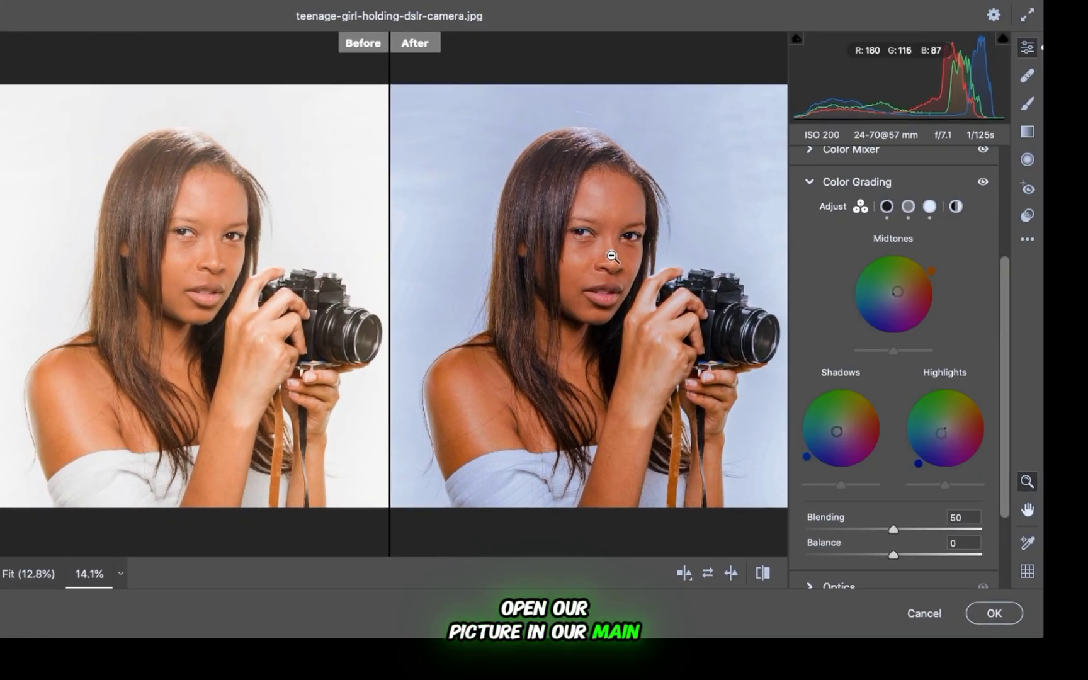
pyautogui.click(994, 613)
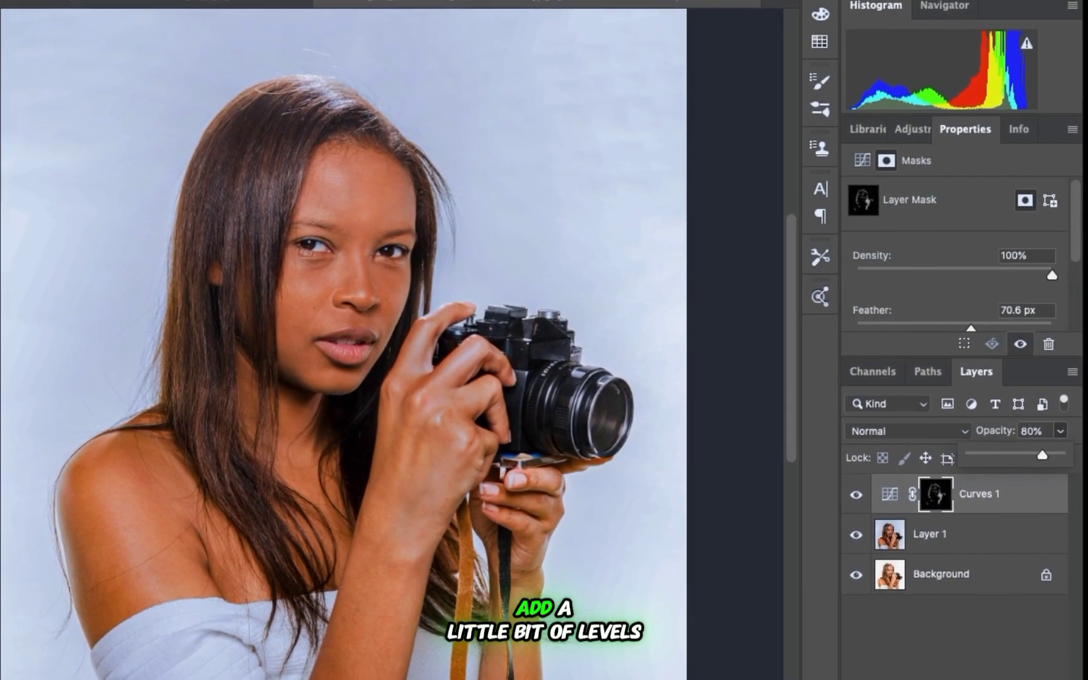
# Add a Levels adjustment layer above the Curves layer and set its midtone input level to 0.94.
pyautogui.click(970, 679)
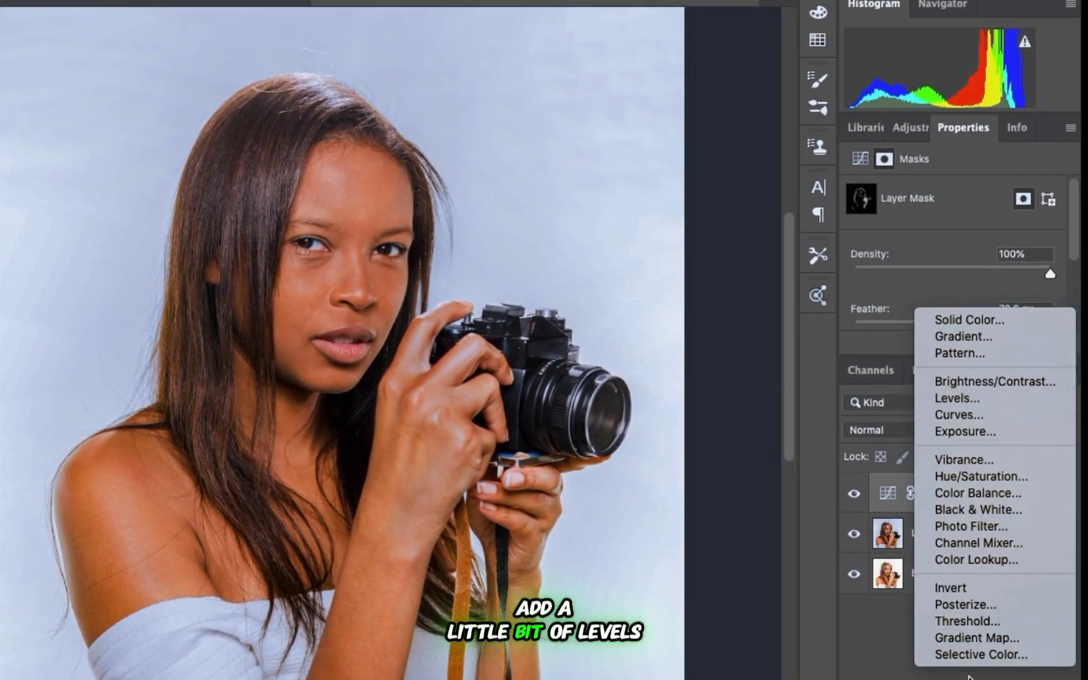
pyautogui.click(956, 397)
pyautogui.moveTo(957, 286); pyautogui.dragTo(952, 278)
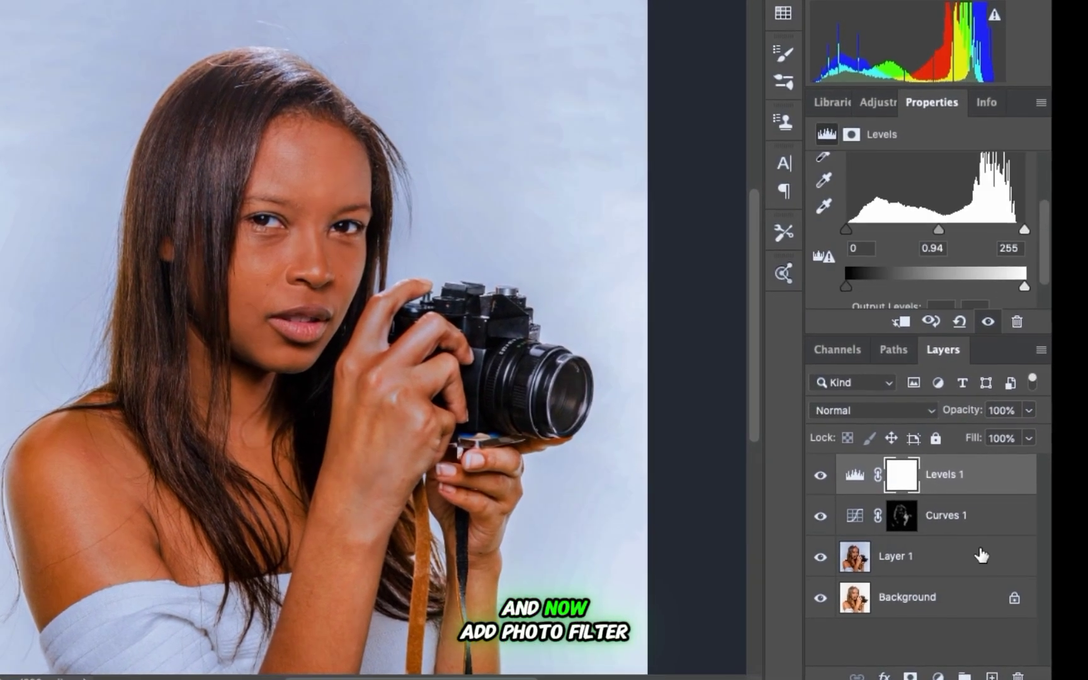
# Add a Photo Filter adjustment layer using Cooling Filter (82) with the density set to 8%.
pyautogui.click(940, 676)
pyautogui.click(923, 505)
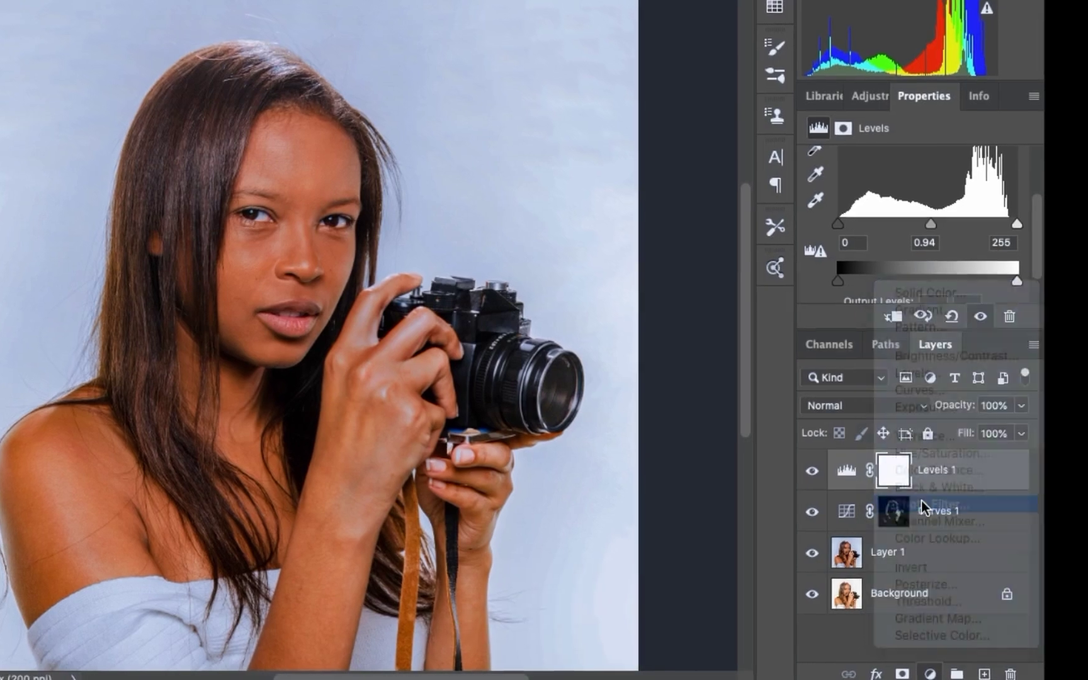
pyautogui.click(901, 157)
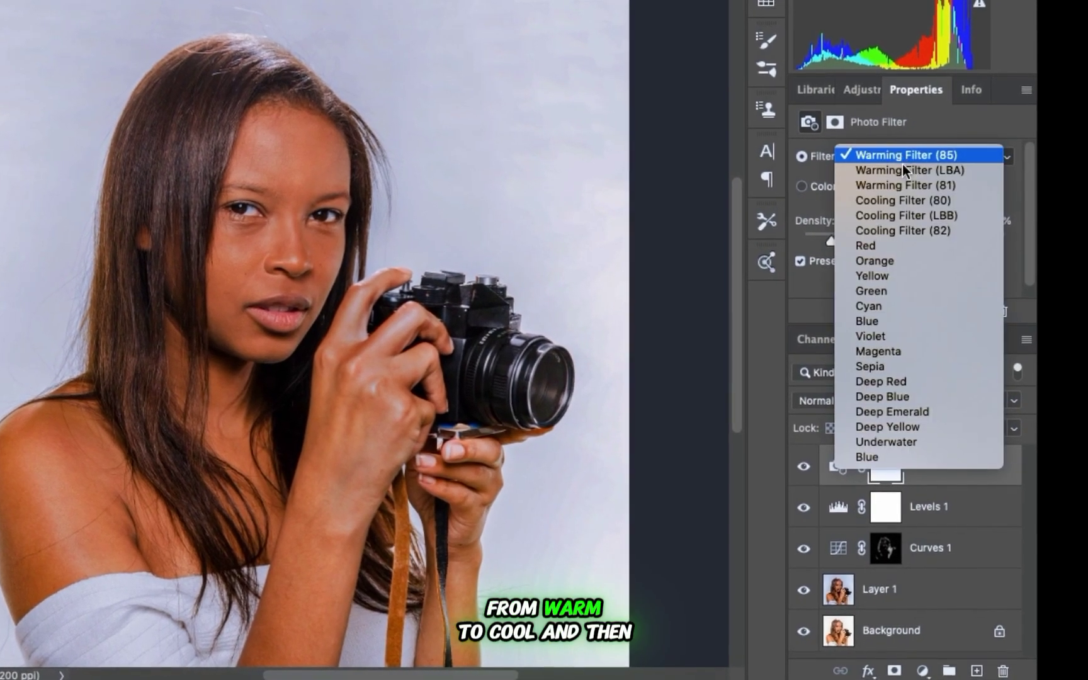
pyautogui.click(899, 228)
pyautogui.moveTo(824, 236); pyautogui.dragTo(816, 237)
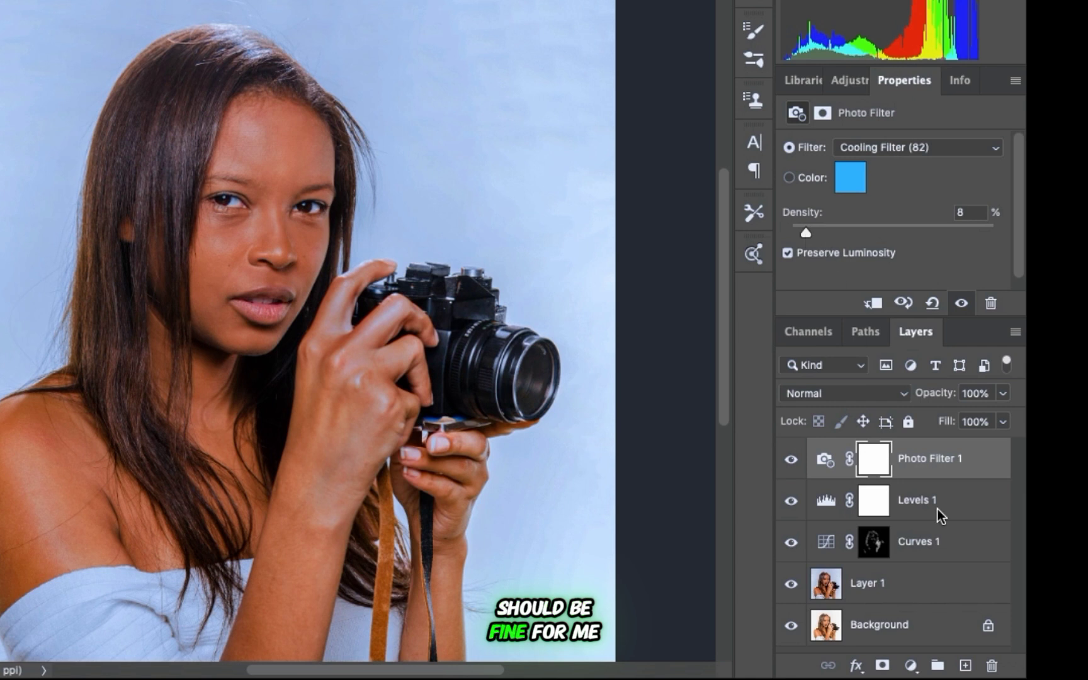
# Add a Vibrance adjustment layer and set its Saturation to +3.
pyautogui.click(908, 664)
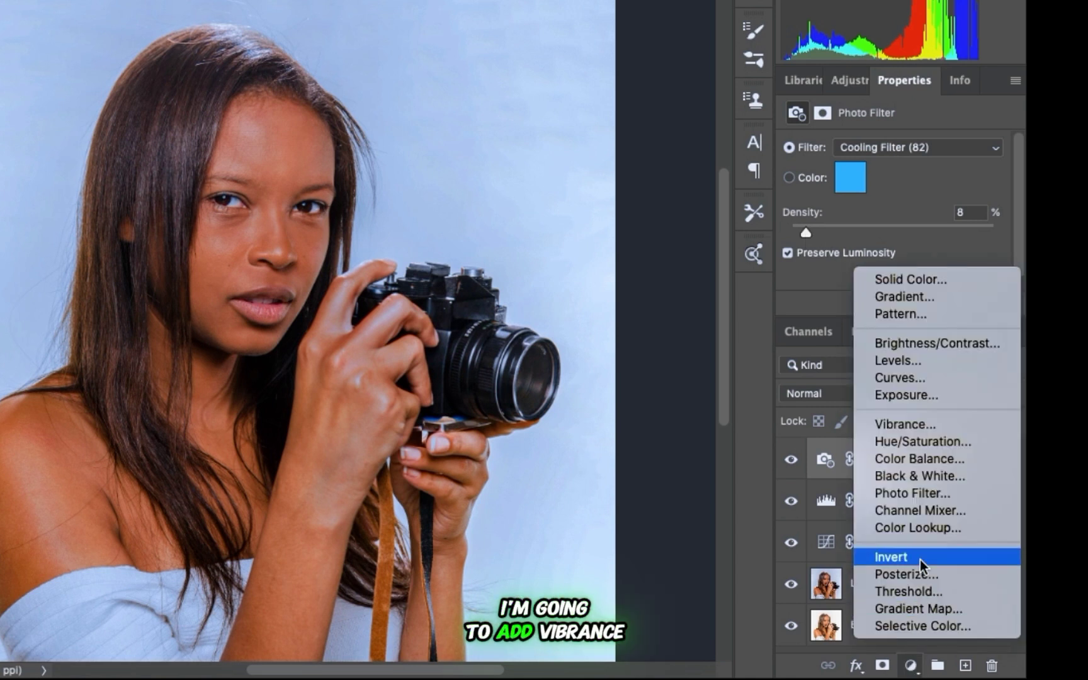
pyautogui.click(917, 422)
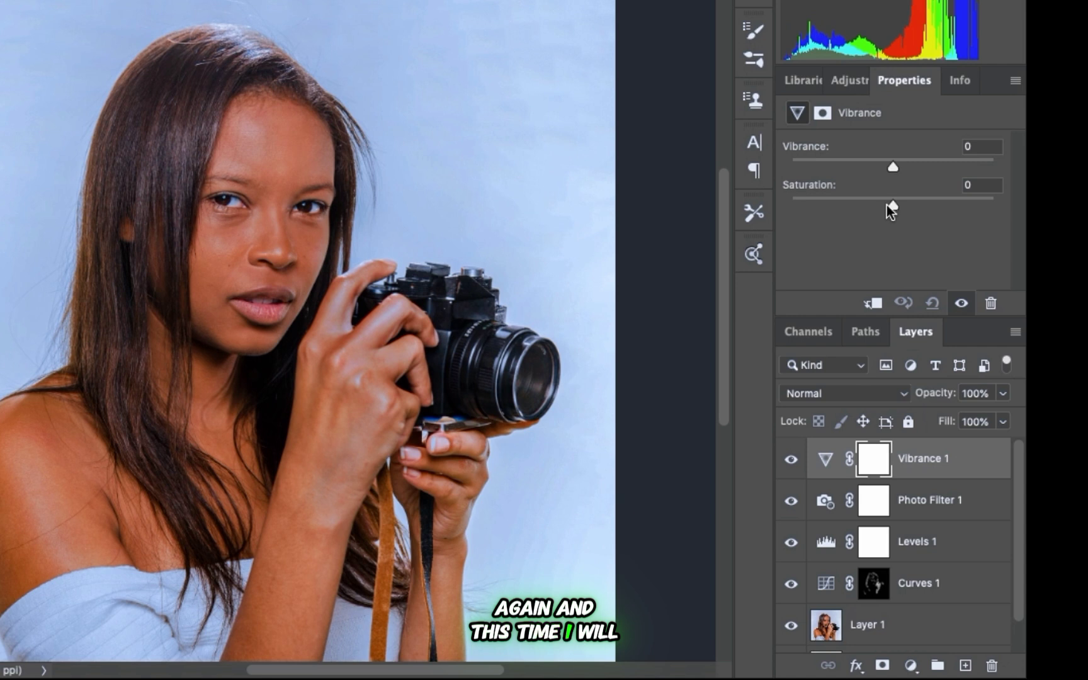
pyautogui.moveTo(892, 204); pyautogui.dragTo(896, 206)
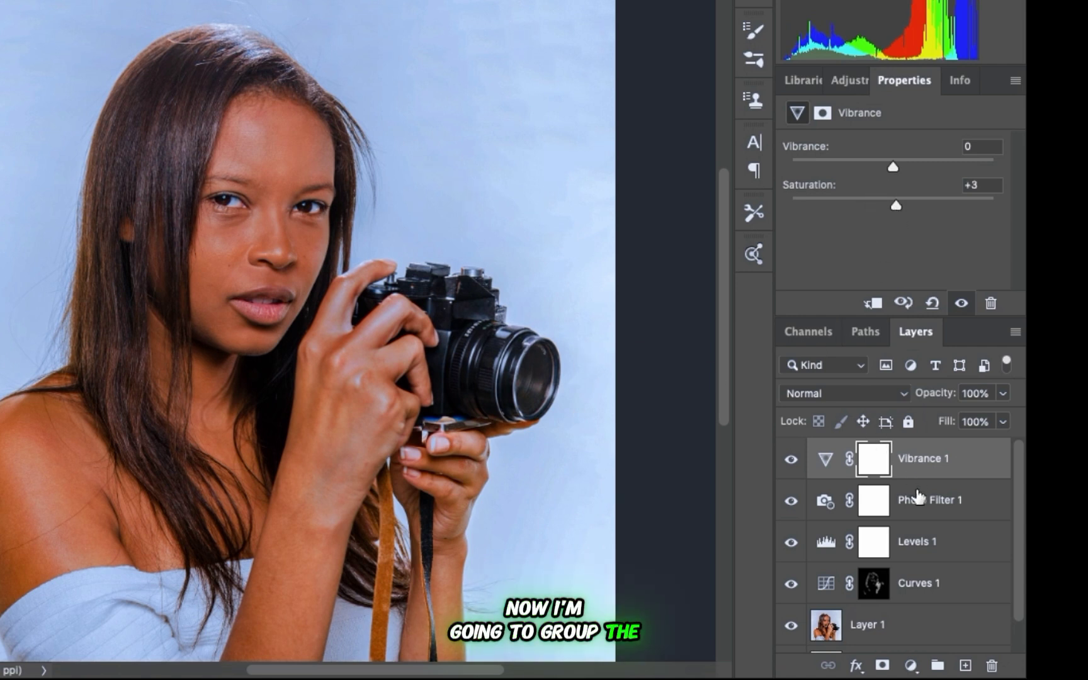
# Group all layers above the Background, and hide and show the group to compare the portrait before and after.
pyautogui.keyDown('shift'); pyautogui.click(921, 631); pyautogui.keyUp('shift')
pyautogui.press('super+g')
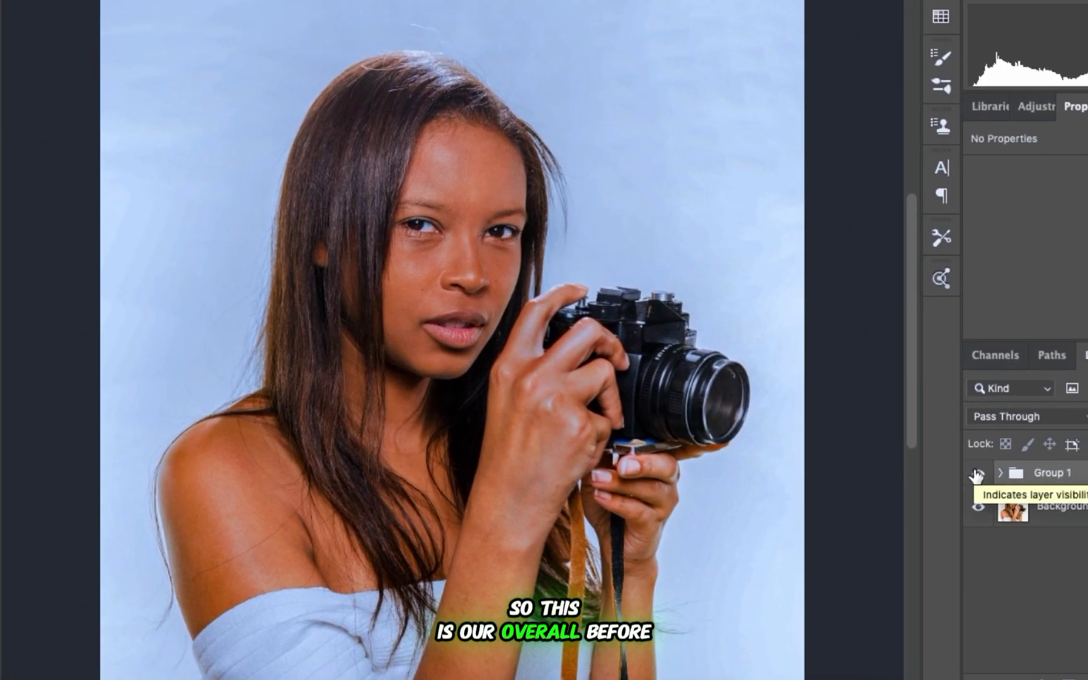
pyautogui.click(791, 450)
pyautogui.click(976, 473)
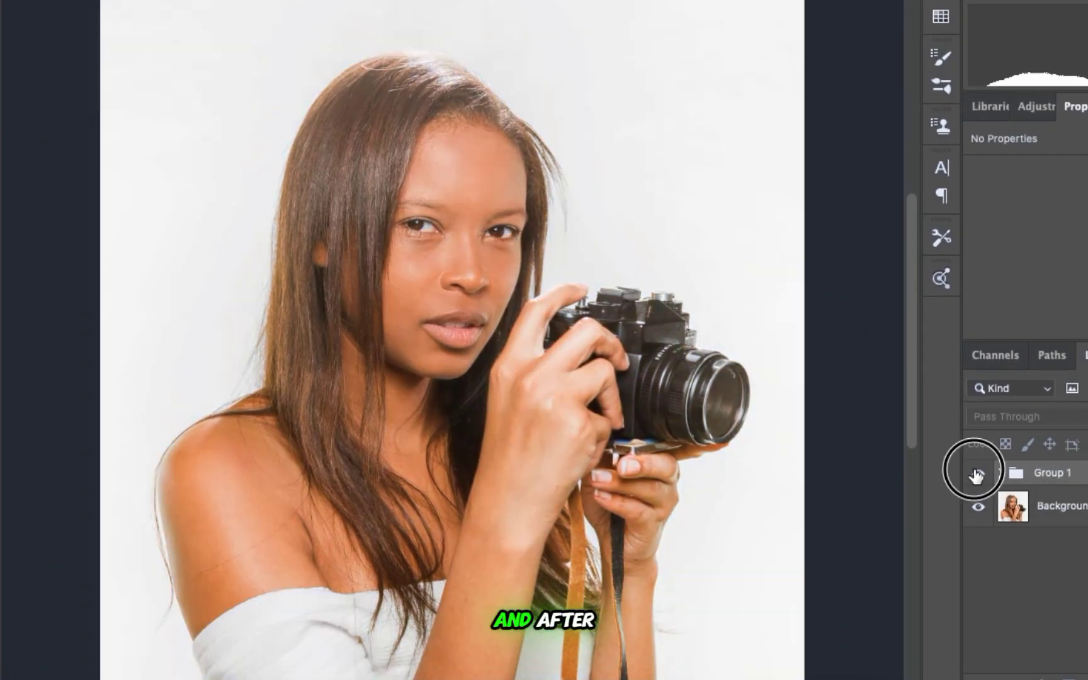
pyautogui.click(976, 474)
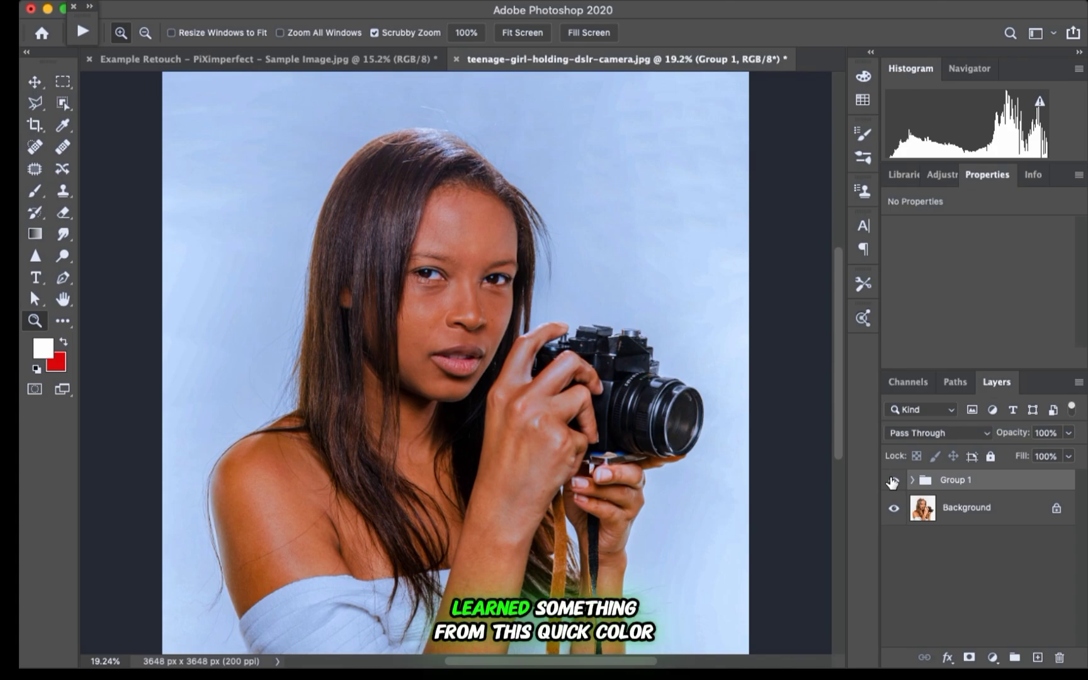